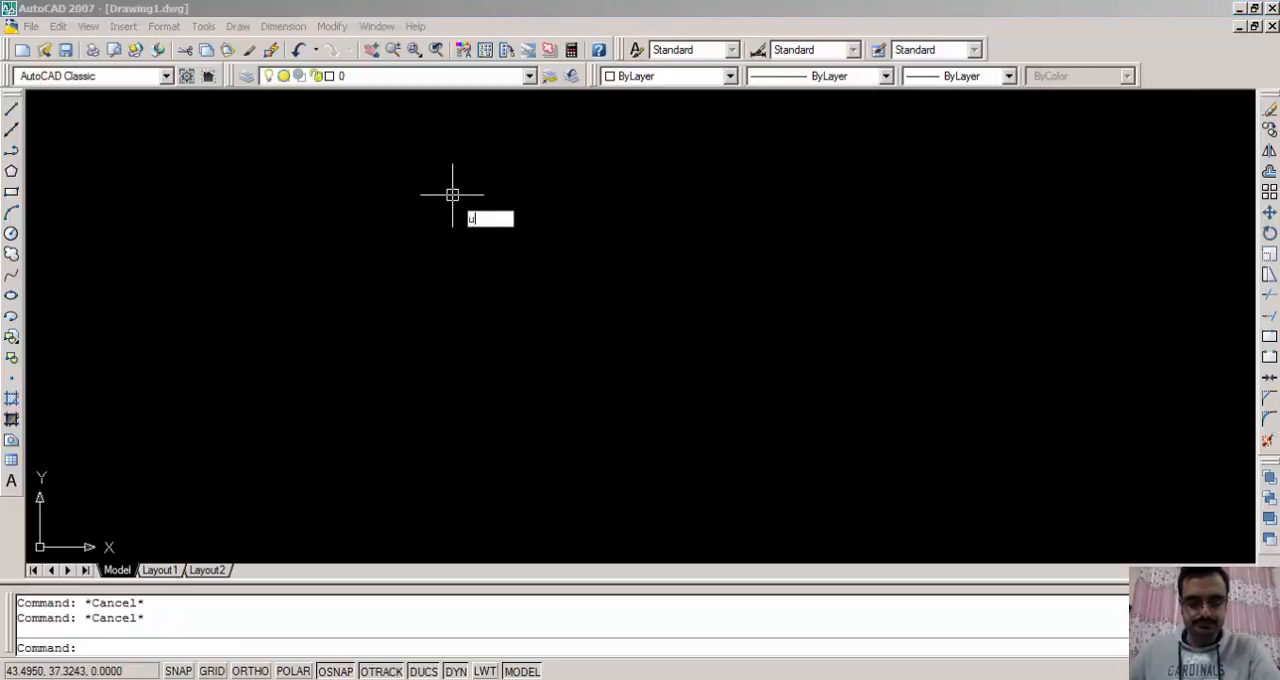
# - Set the drawing units to Architectural length with 0'-0 1/8" precision
pyautogui.press('Return')
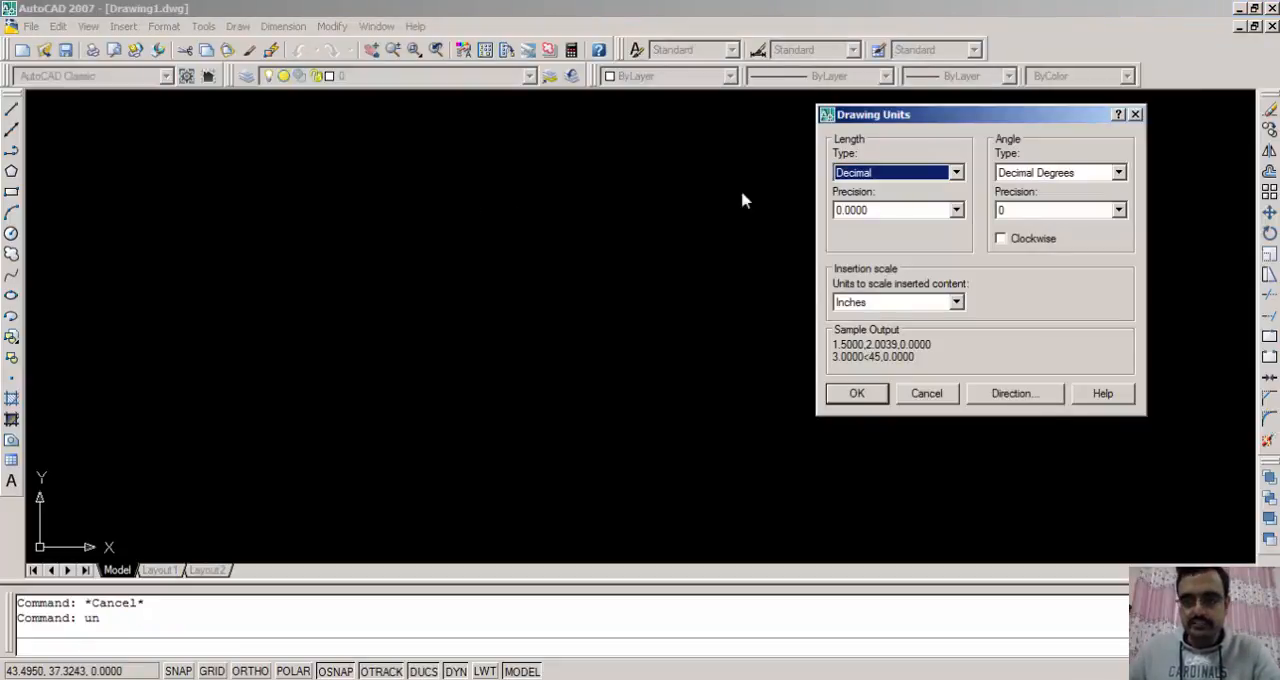
pyautogui.click(923, 175)
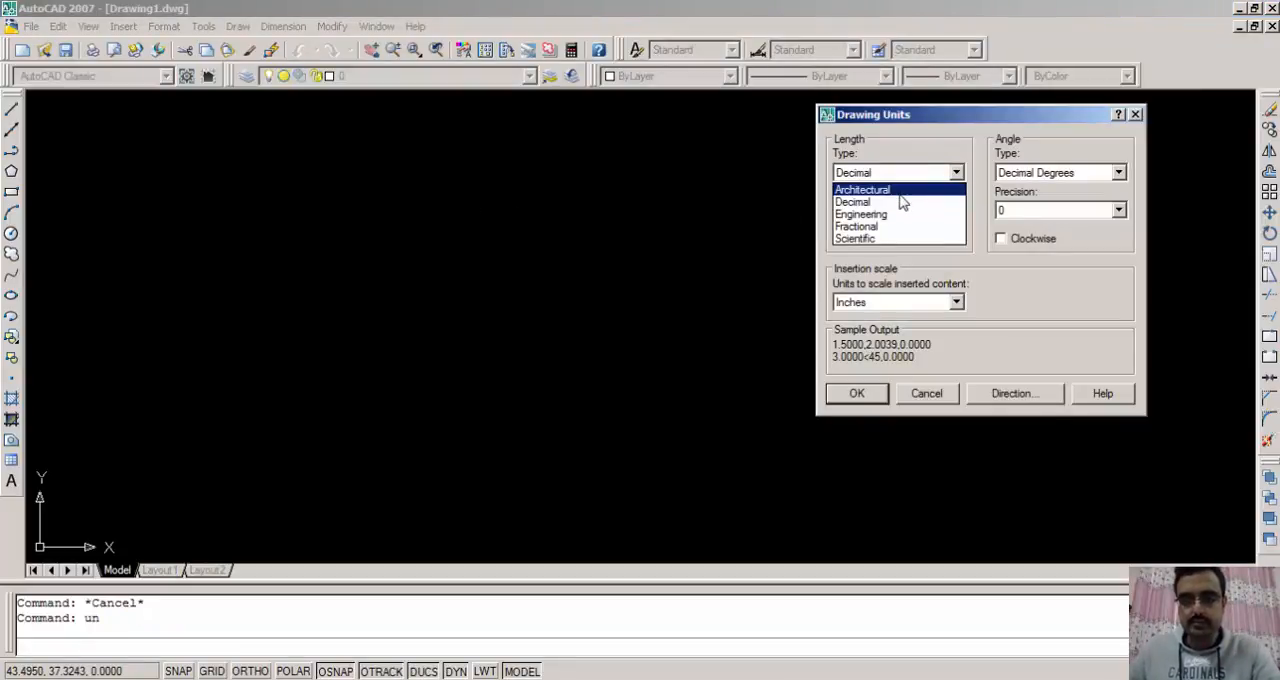
pyautogui.click(900, 190)
pyautogui.click(882, 210)
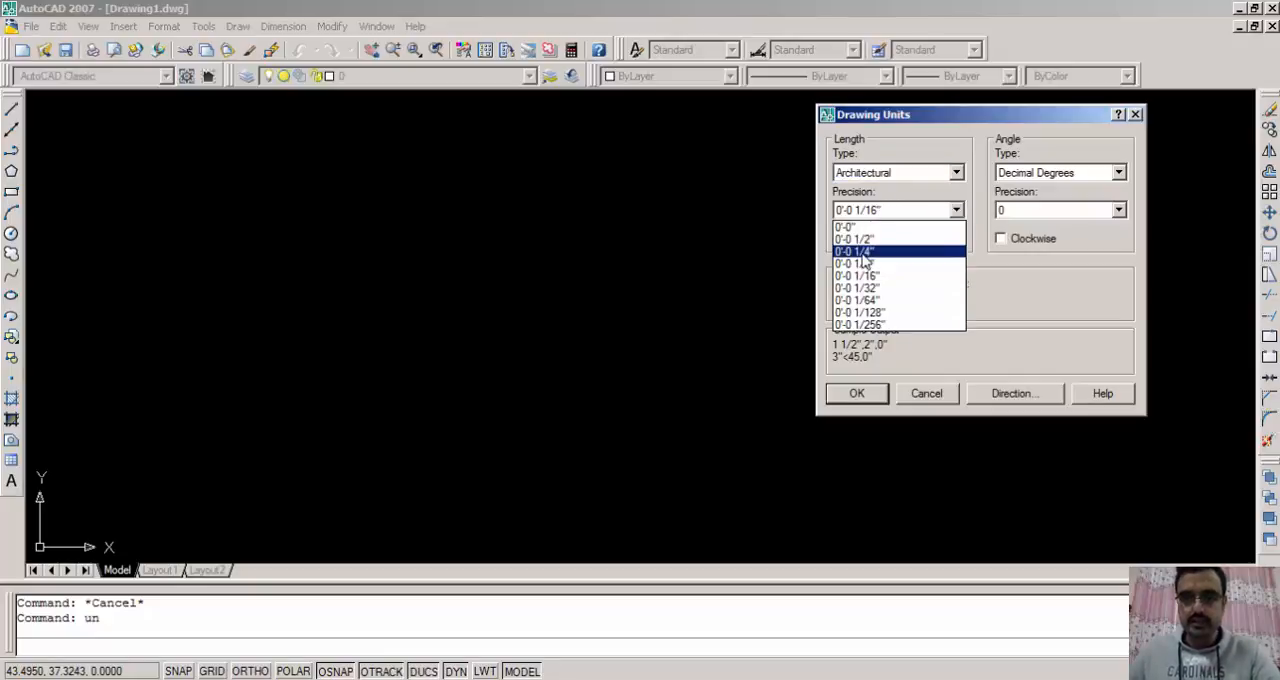
pyautogui.click(868, 264)
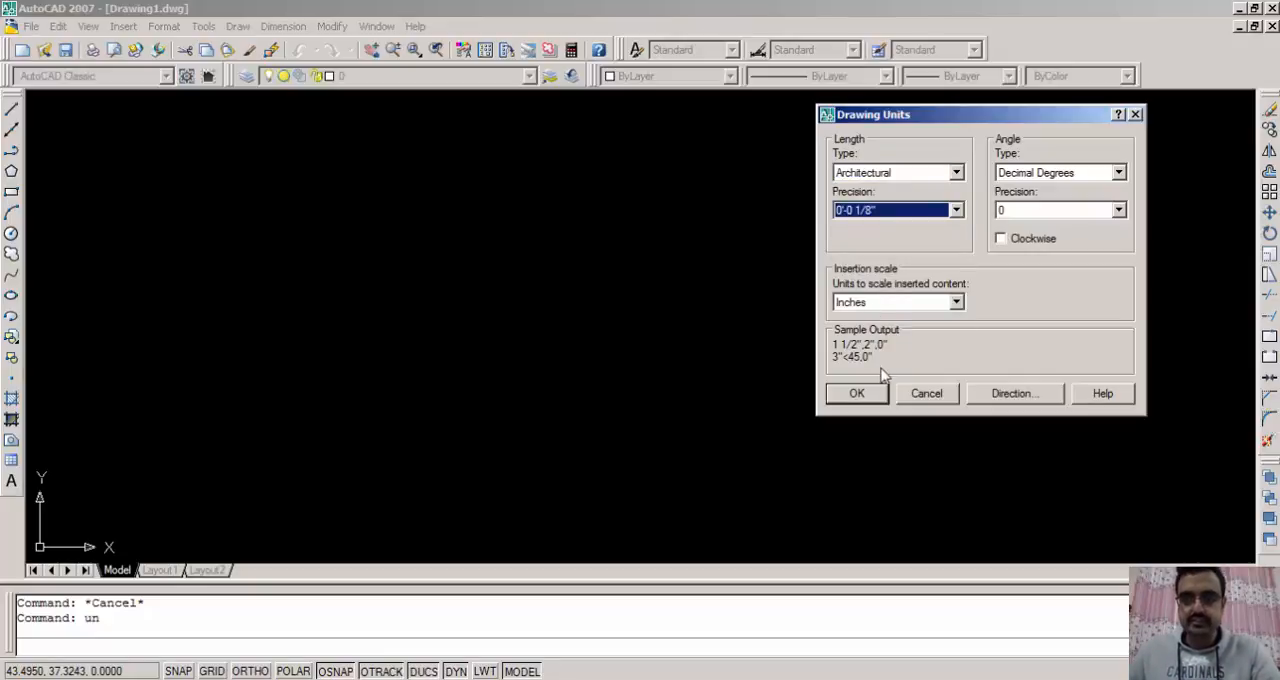
pyautogui.click(859, 393)
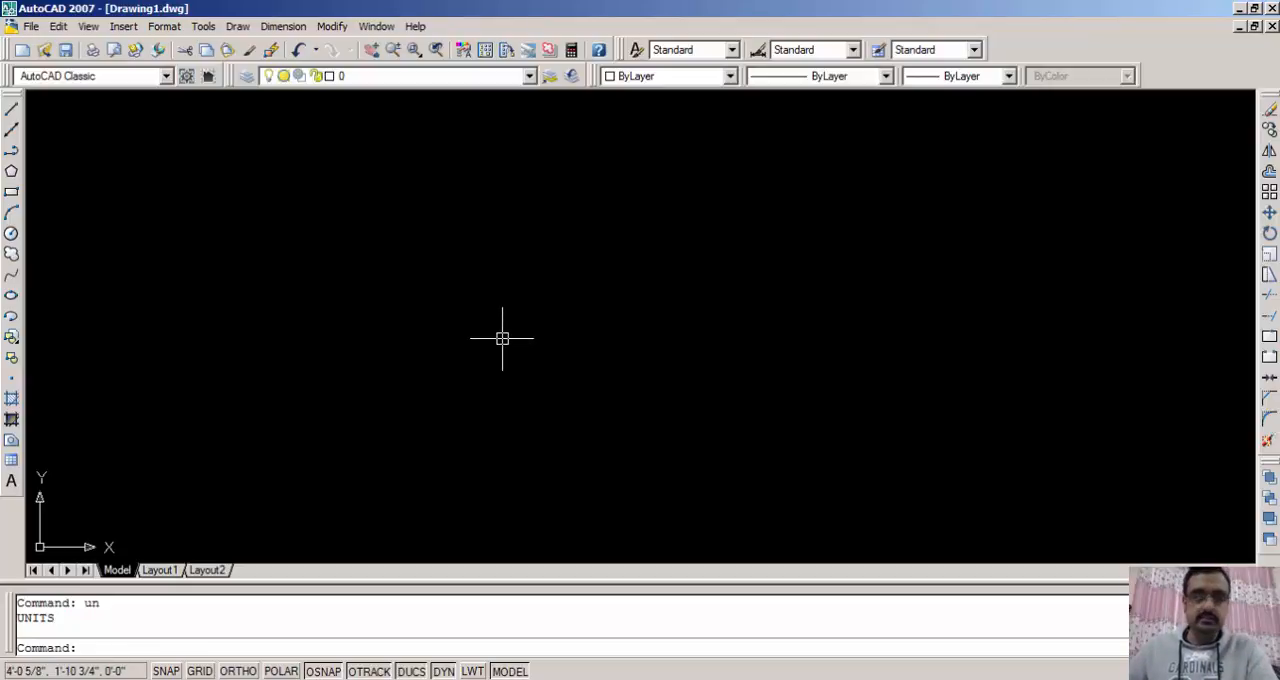
# - Turn Ortho on while drawing a single horizontal line 12' long in the empty drawing
pyautogui.write('l')
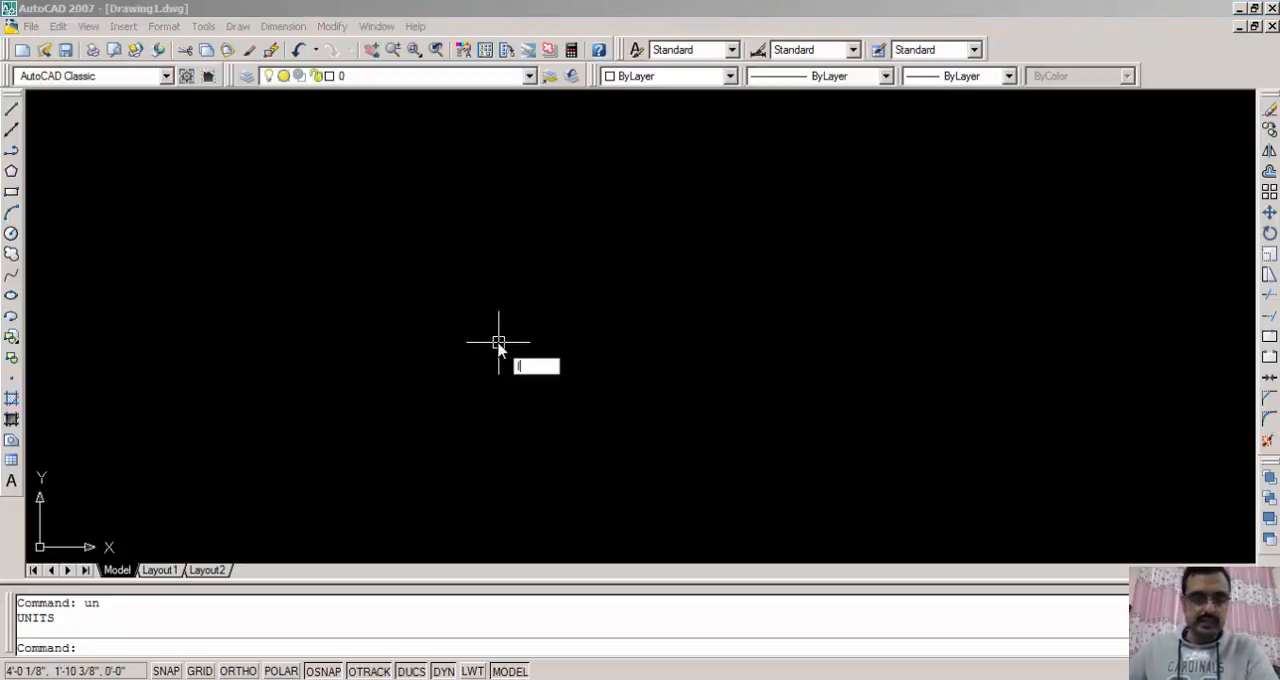
pyautogui.press('Return')
pyautogui.click(268, 376)
pyautogui.press('F8')
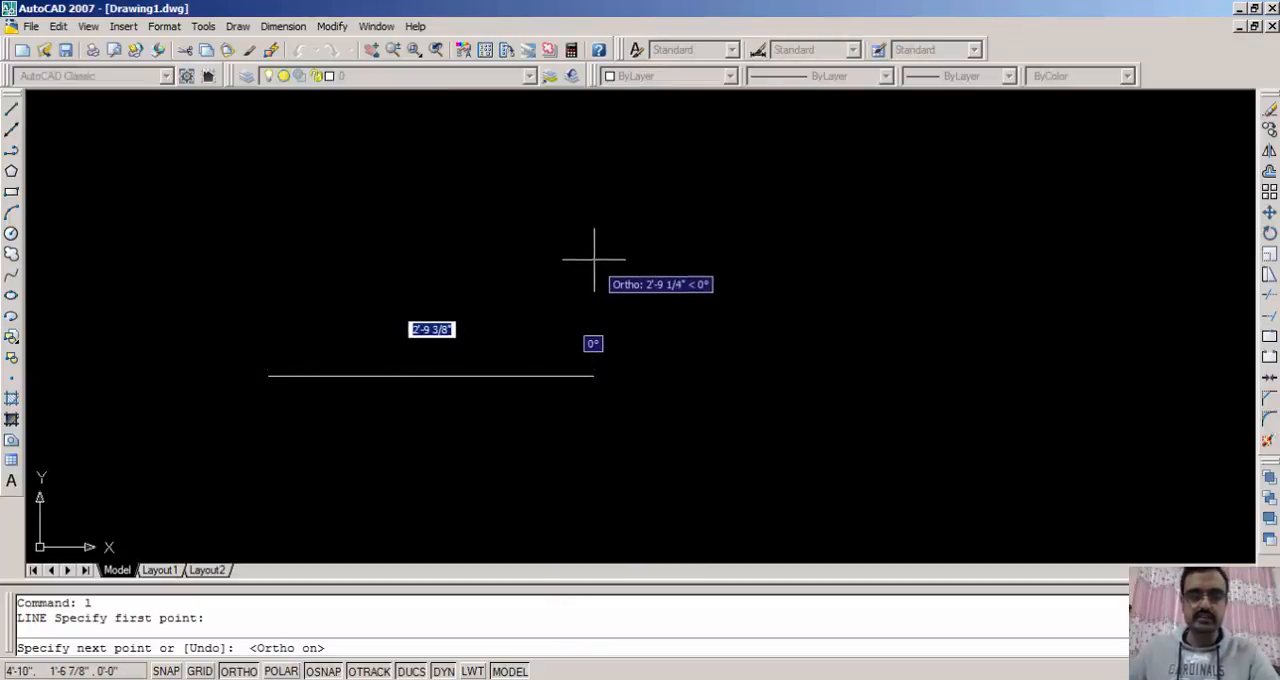
pyautogui.write('12')
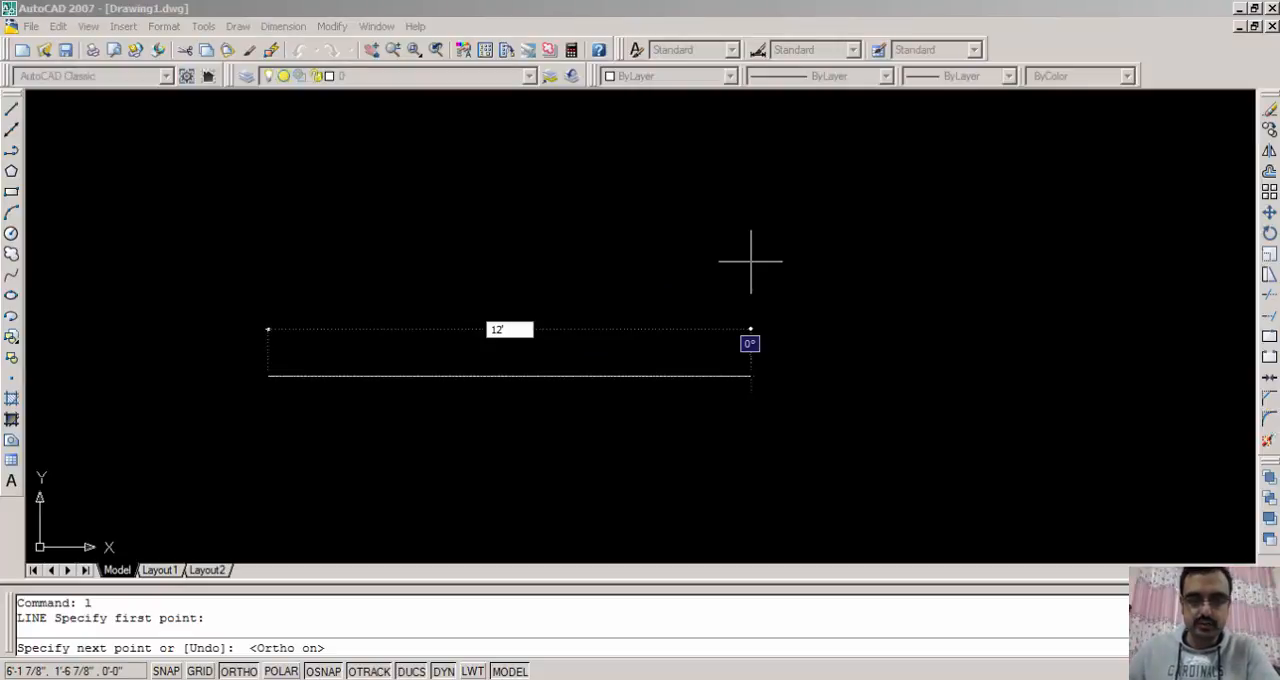
pyautogui.press('Return')
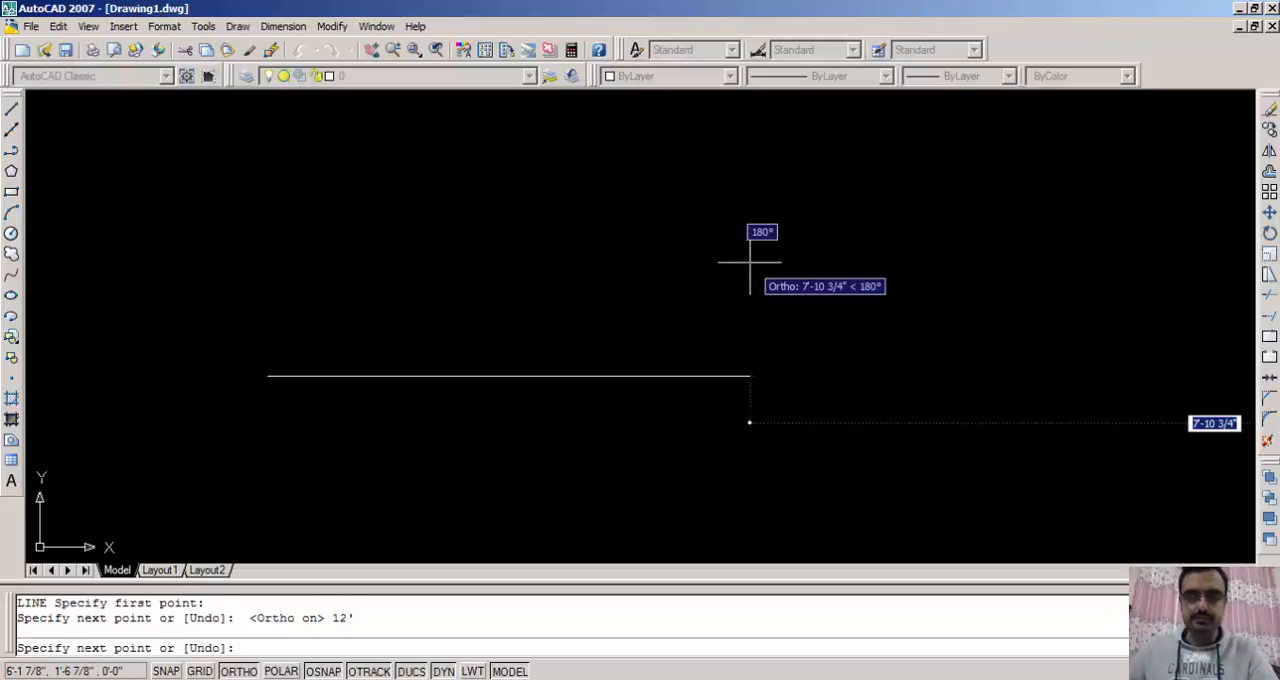
pyautogui.press('Escape')
# - Erase the horizontal 12' line
pyautogui.scroll(-3, 709, 286)
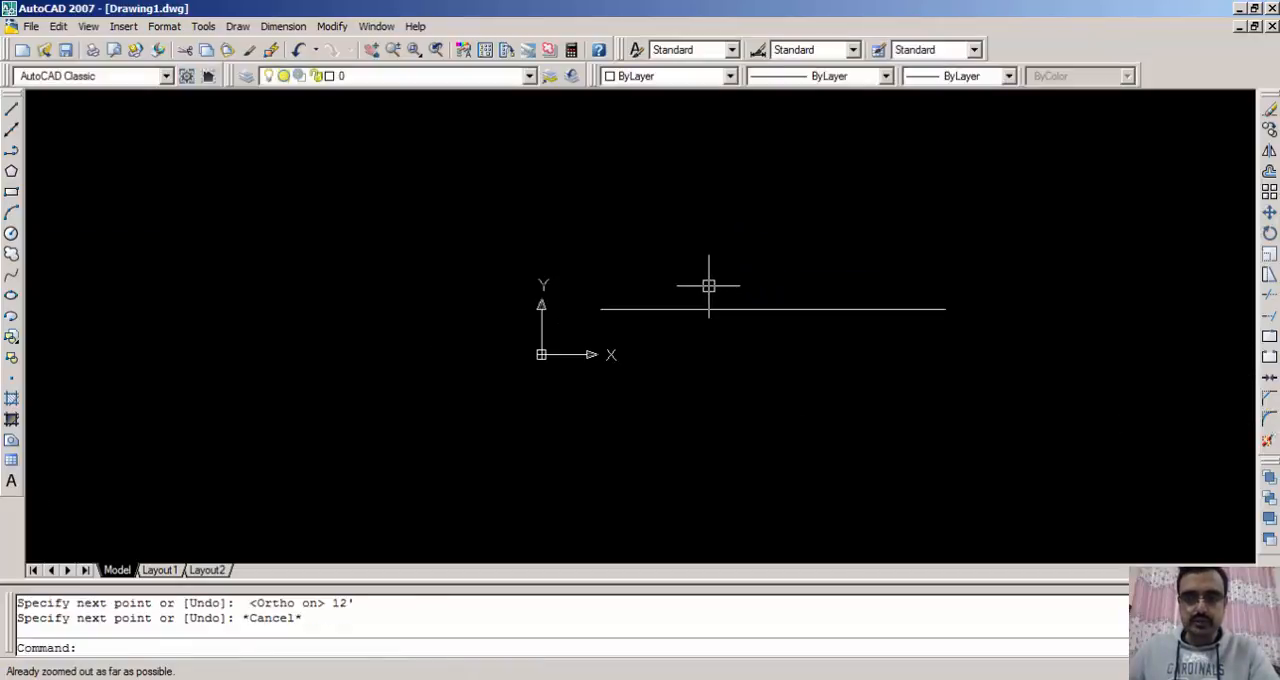
pyautogui.scroll(6, 709, 286)
pyautogui.scroll(-4, 704, 280)
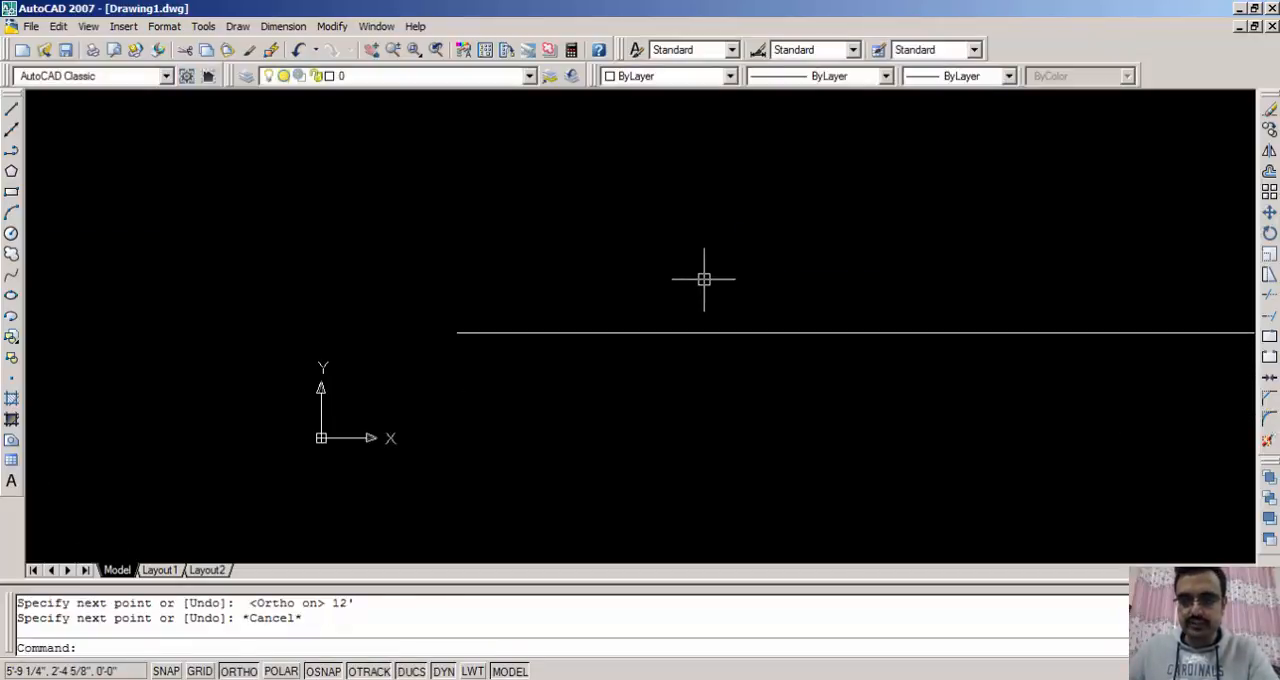
pyautogui.scroll(2, 704, 280)
pyautogui.scroll(-5, 704, 280)
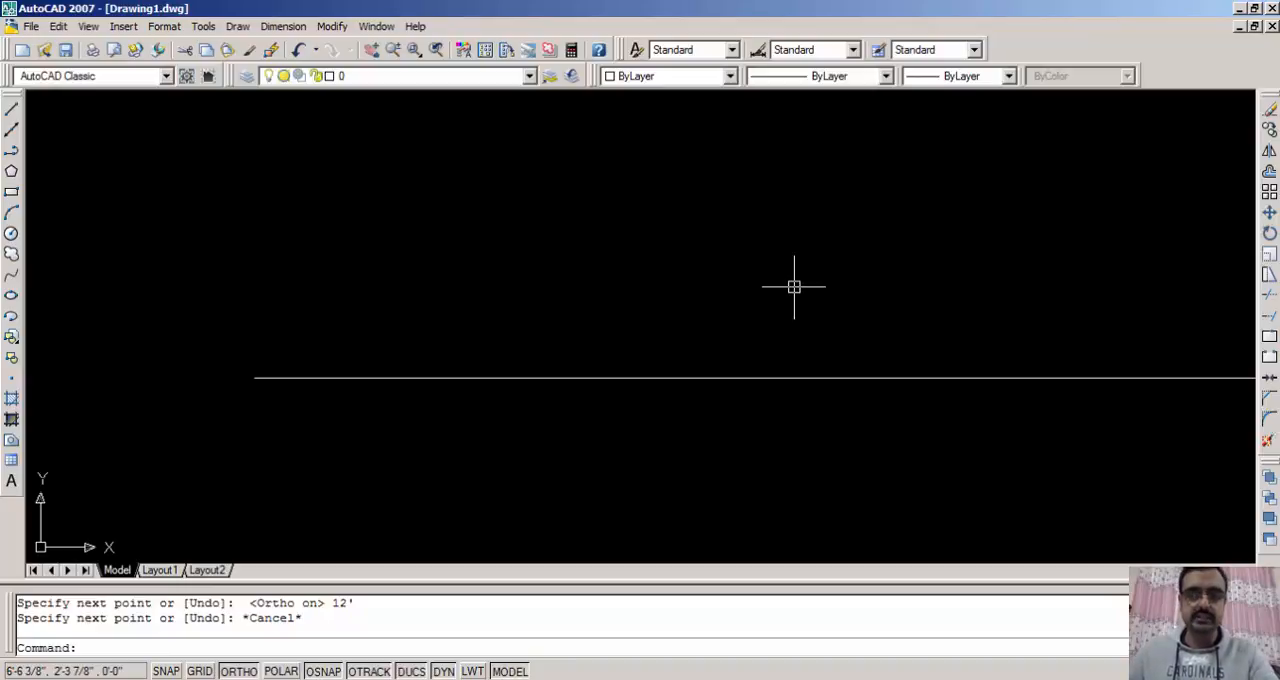
pyautogui.click(781, 407)
pyautogui.click(751, 363)
pyautogui.press('Delete')
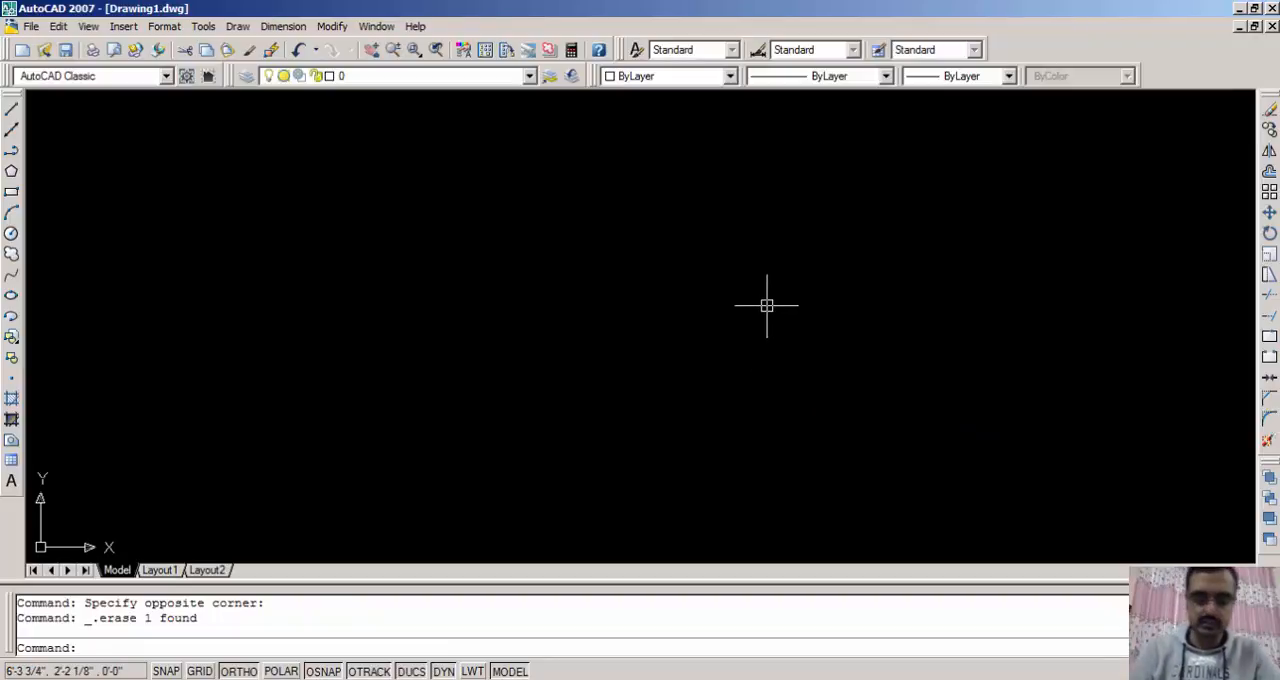
# - Set the model space limits with the lower-left corner at 0,0 and the upper-right corner at 100',100'
pyautogui.write('limits')
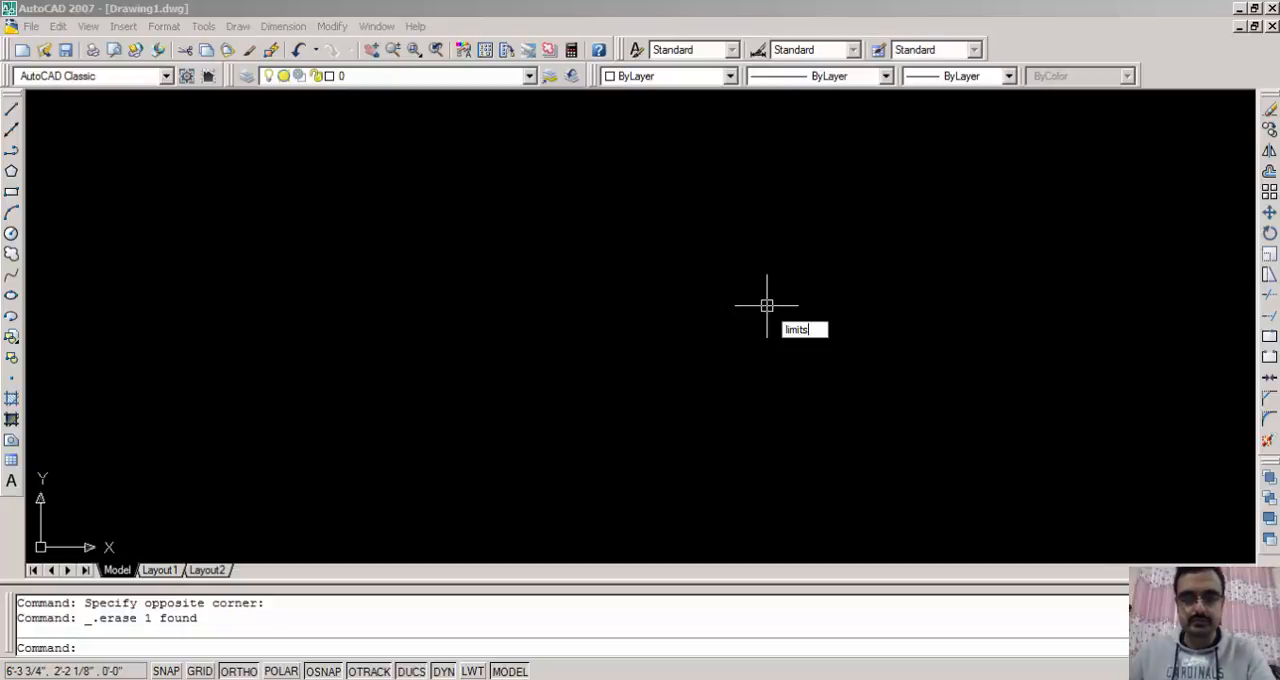
pyautogui.press('Return')
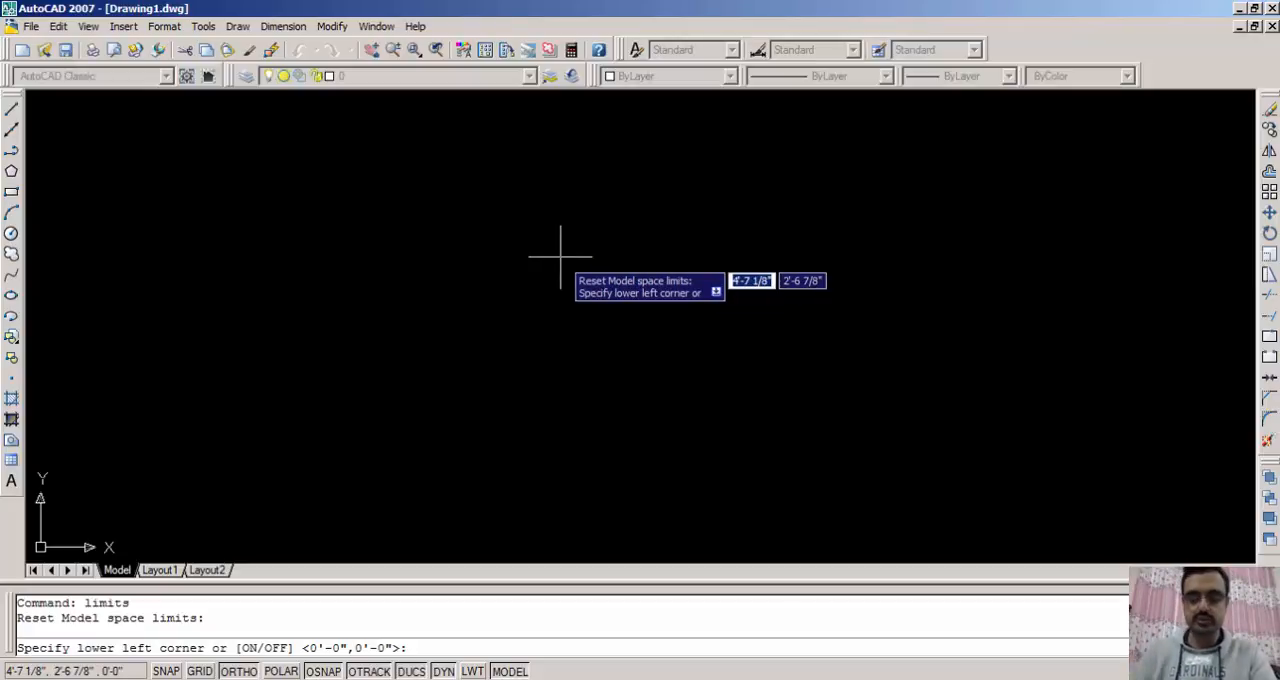
pyautogui.write('0,0')
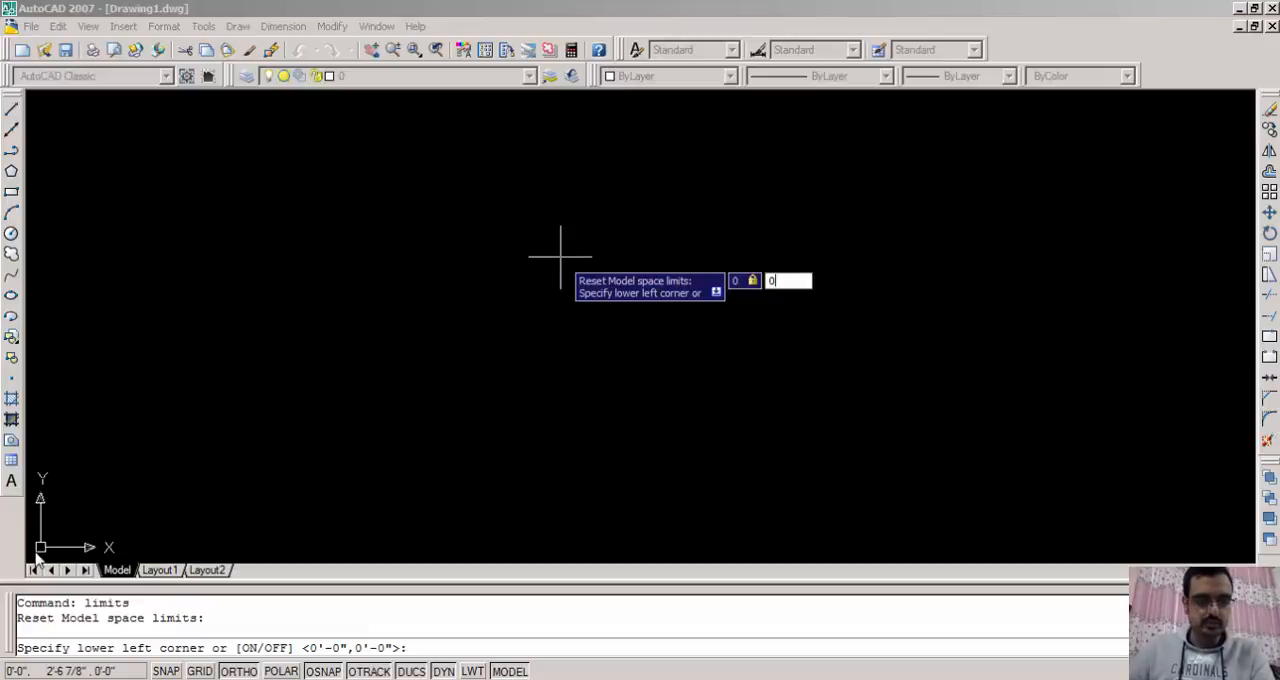
pyautogui.press('Return')
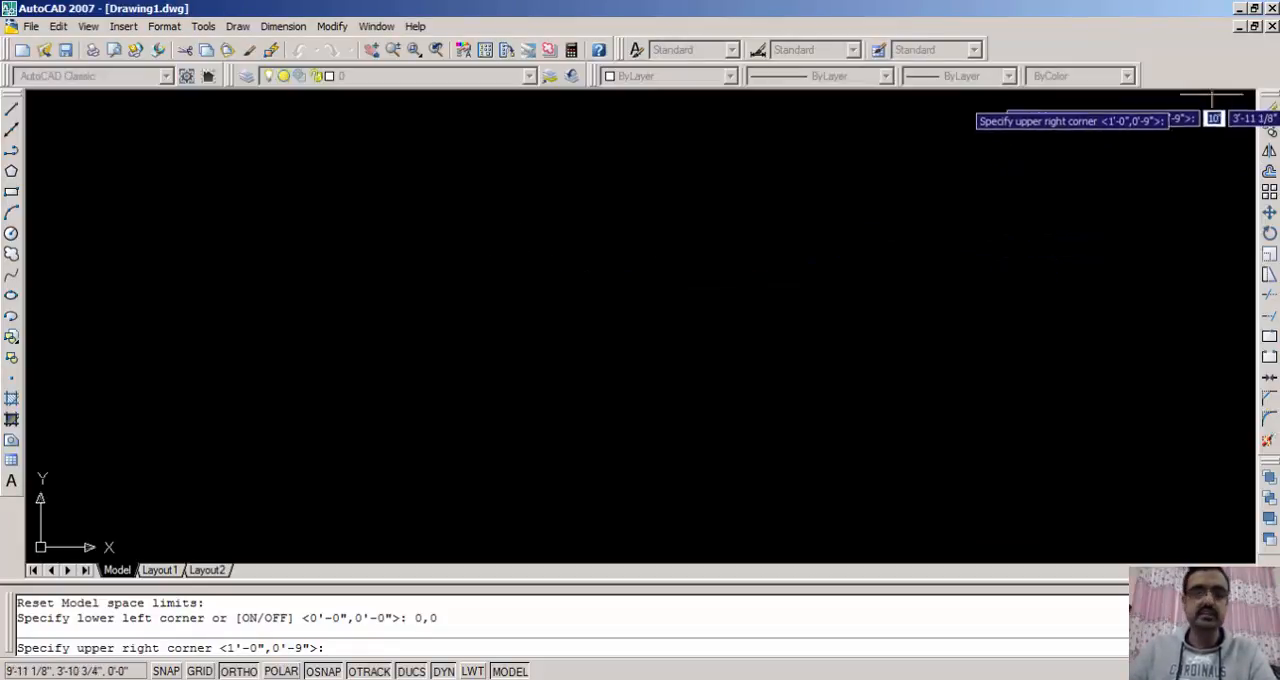
pyautogui.write('100')
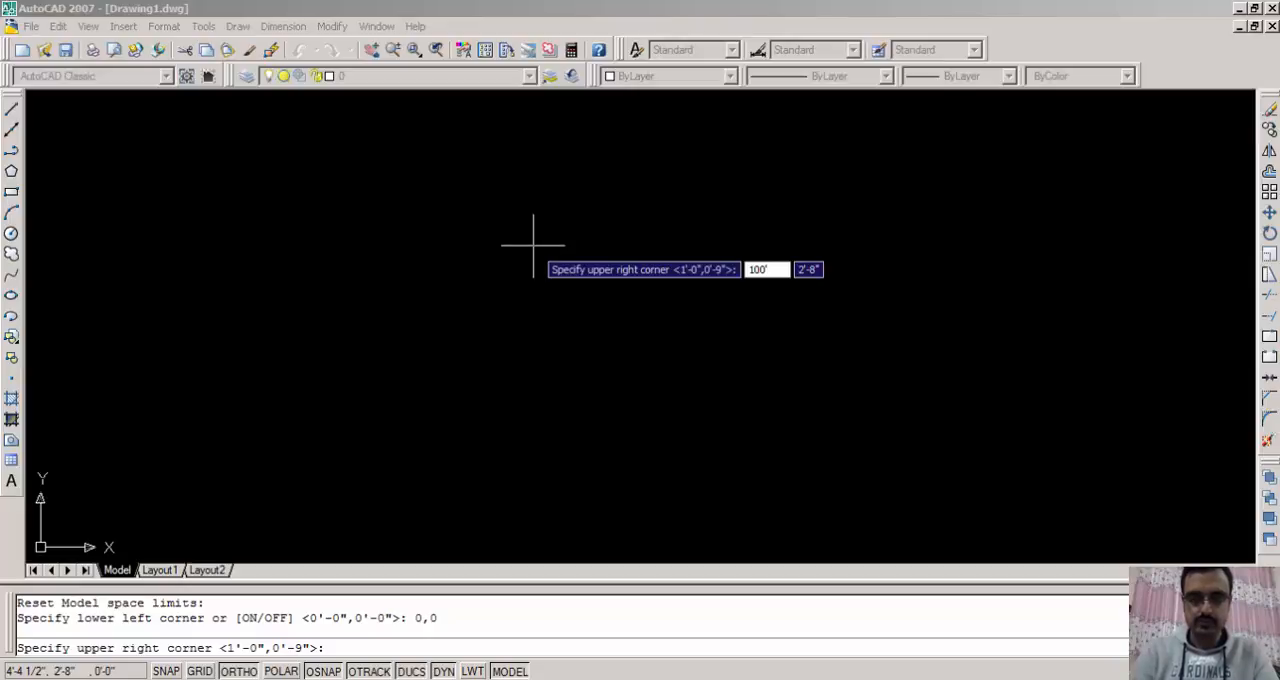
pyautogui.press('Tab')
pyautogui.write('1')
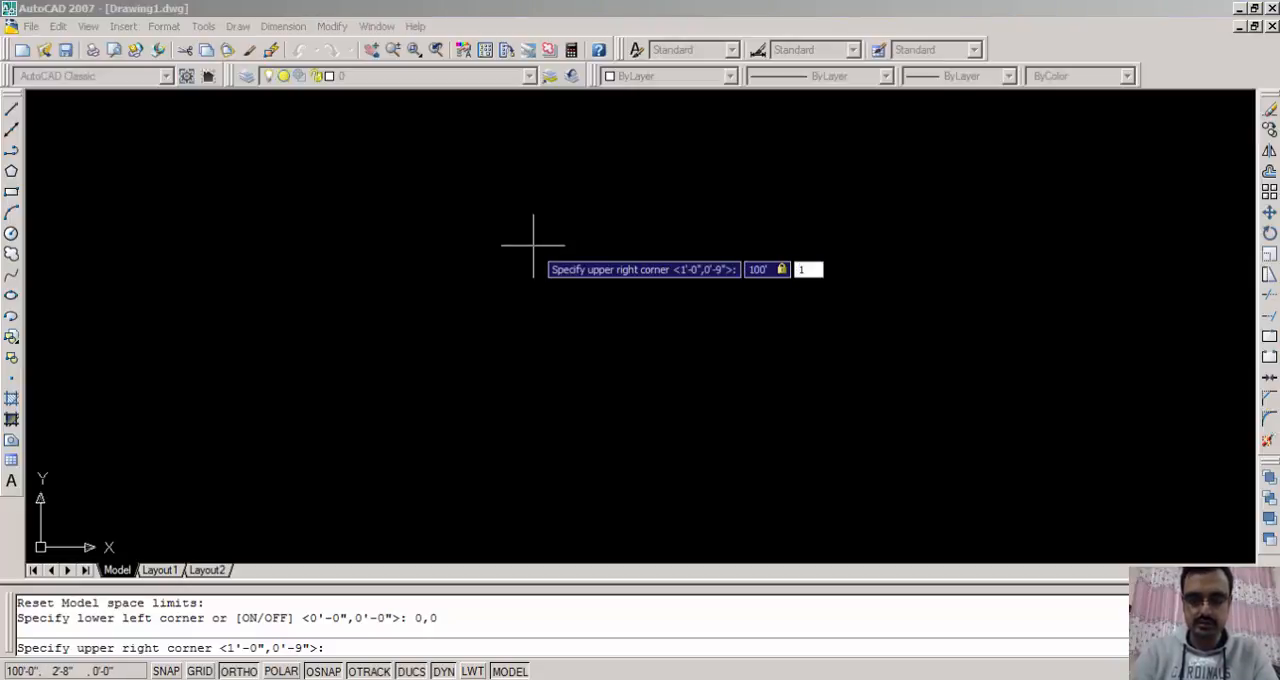
pyautogui.write('00')
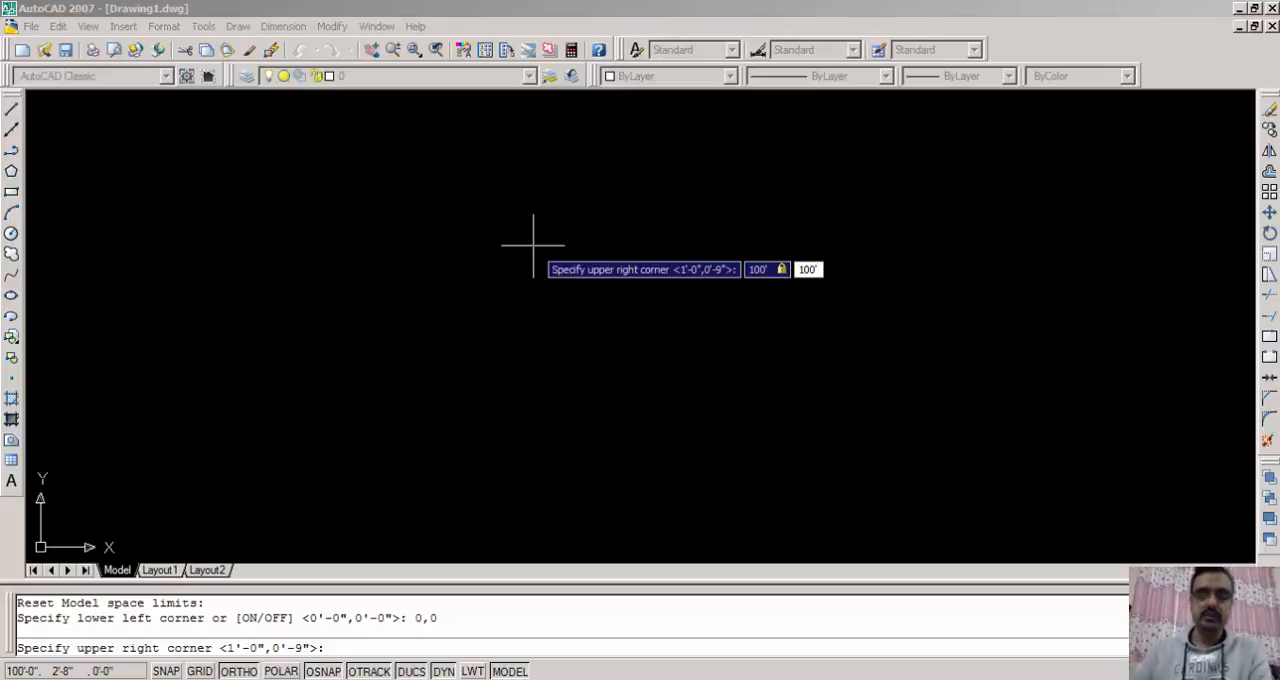
pyautogui.press('Return')
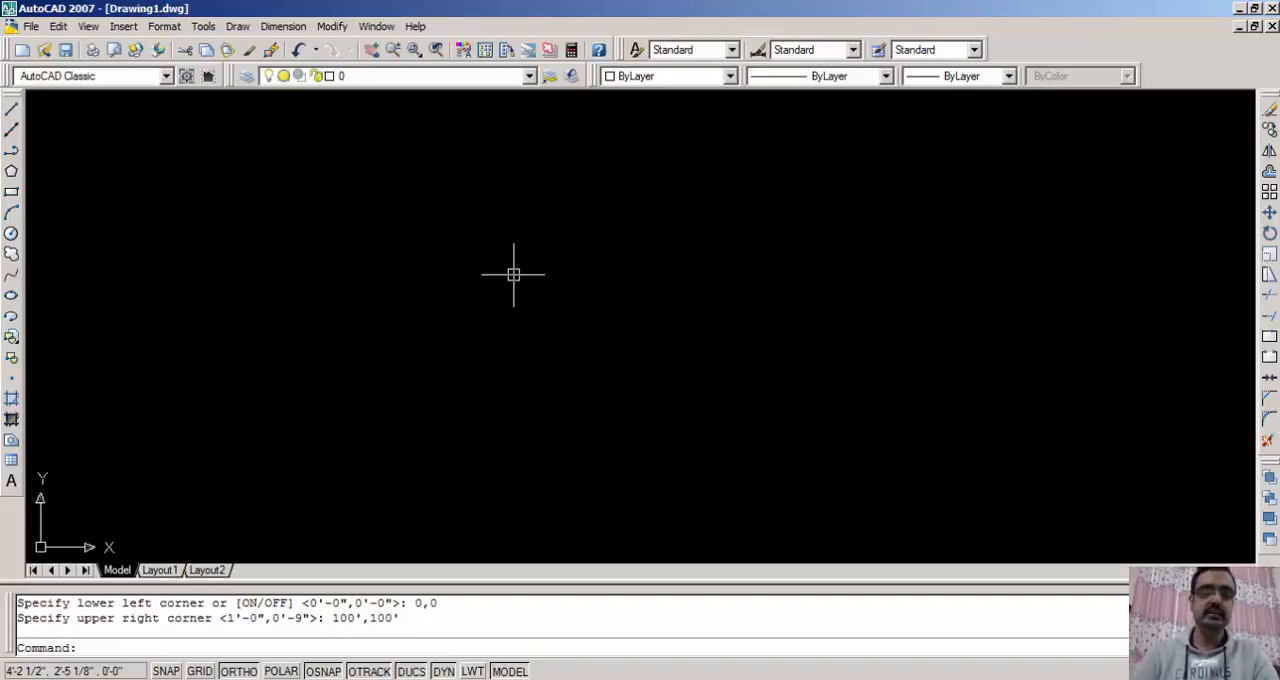
# - Zoom the view to the full drawing limits using the Zoom command's All option
pyautogui.write('z')
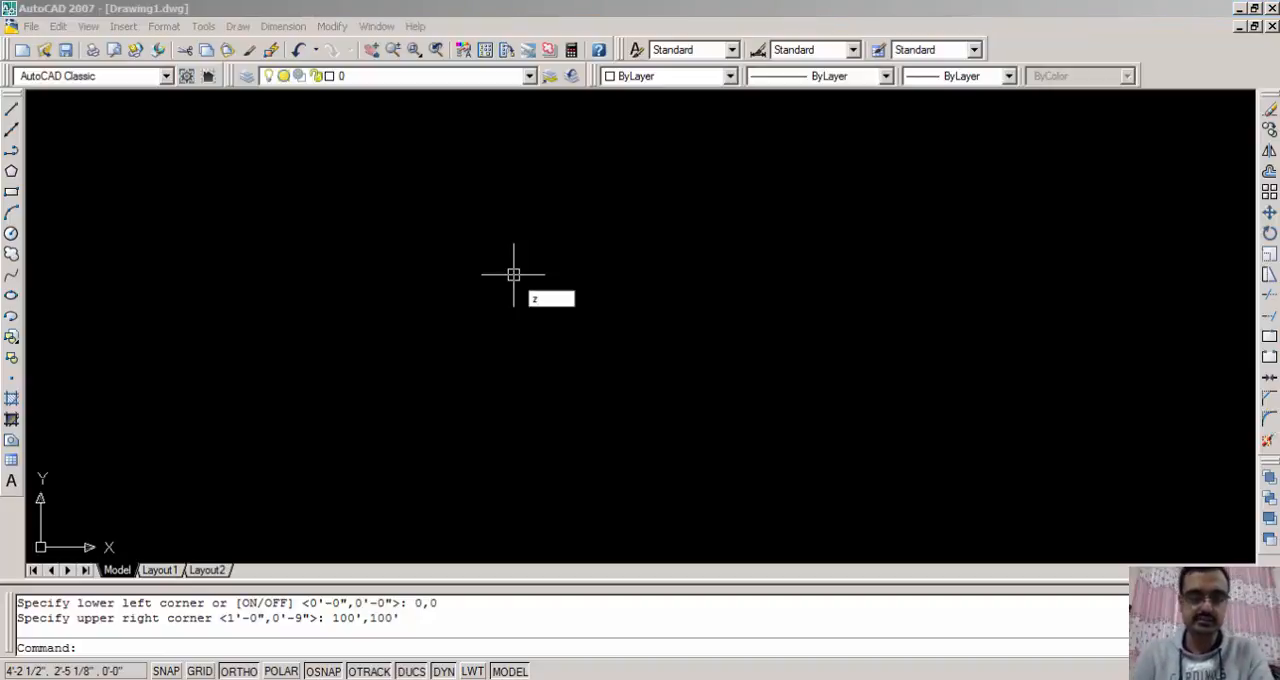
pyautogui.press('Return')
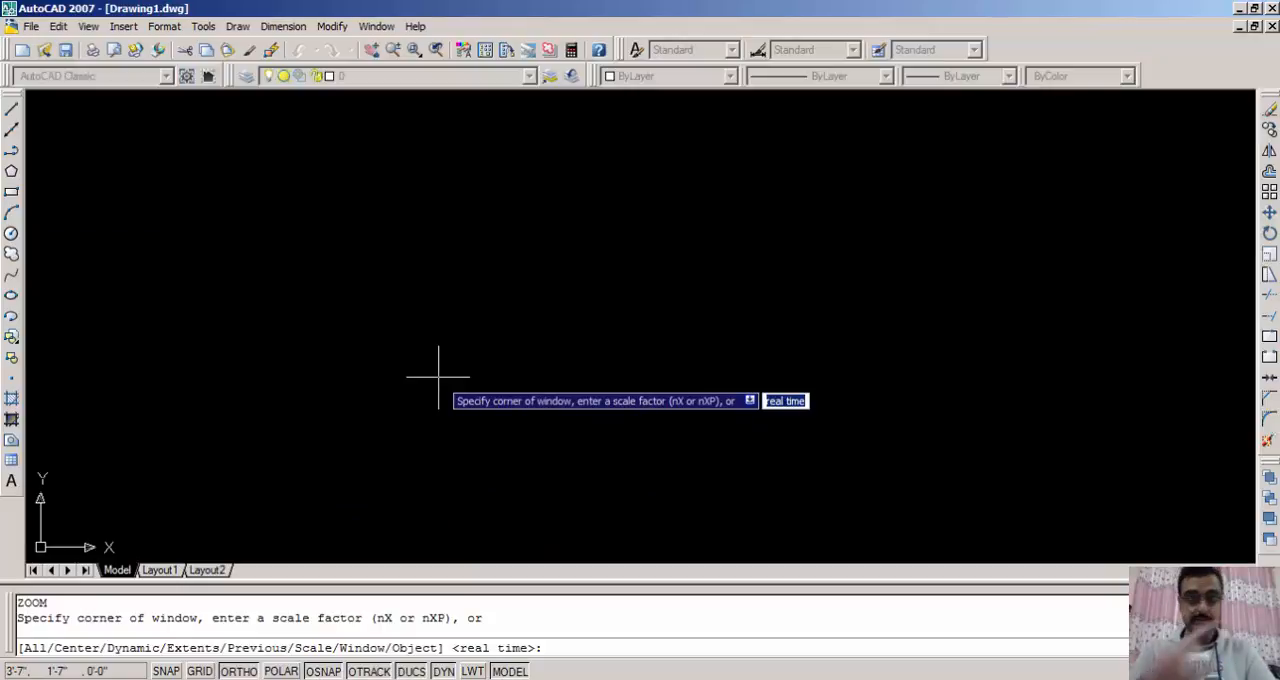
pyautogui.write('a')
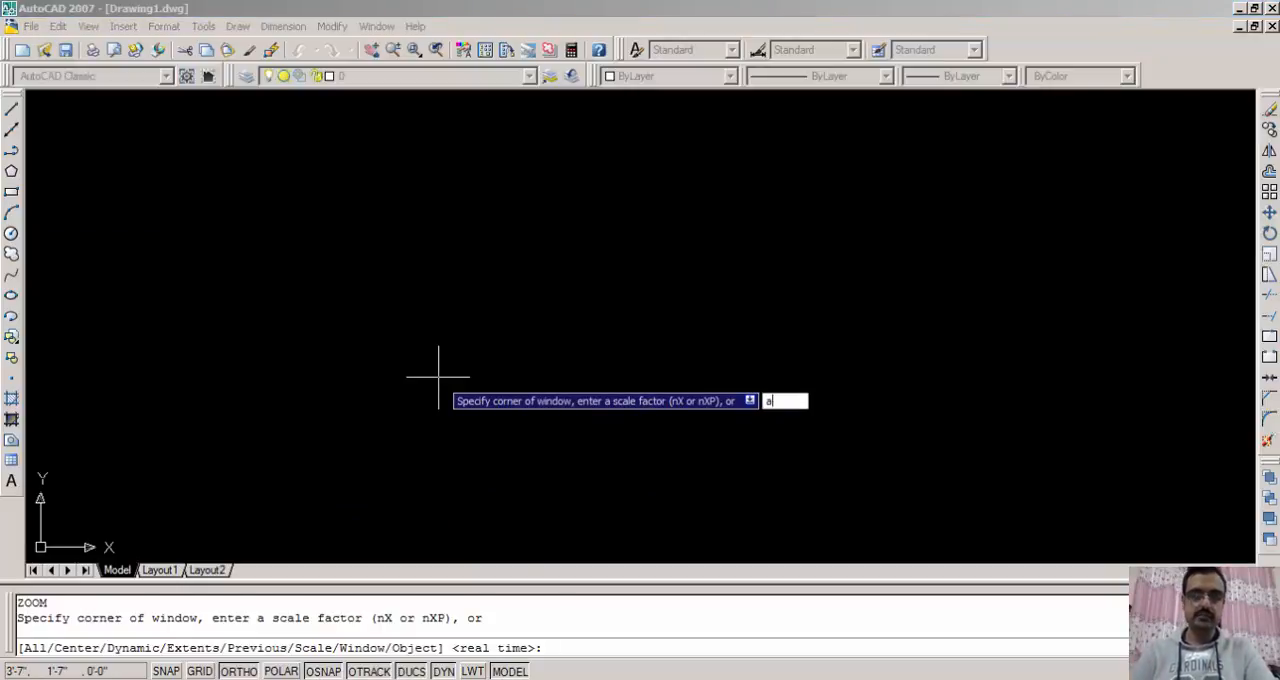
pyautogui.press('Return')
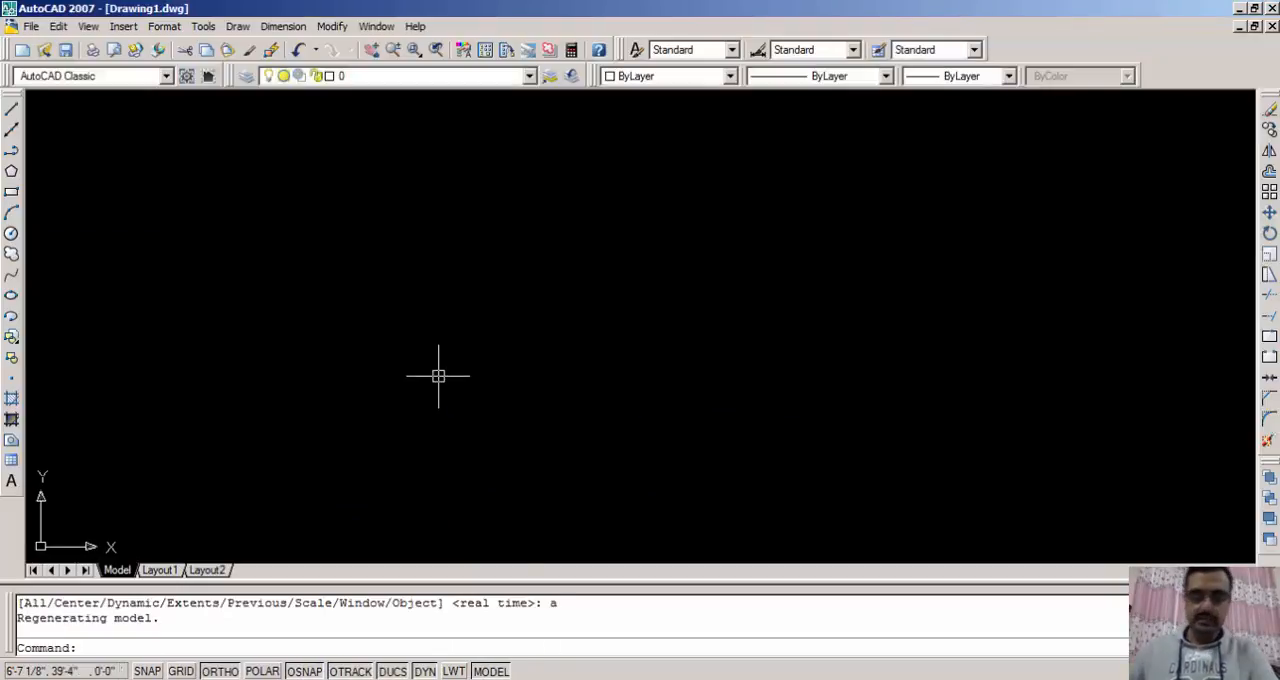
# - Draw a 12' by 12' square from four connected lines, going right, up, left and back down to the start
pyautogui.write('l')
pyautogui.press('Return')
pyautogui.click(335, 391)
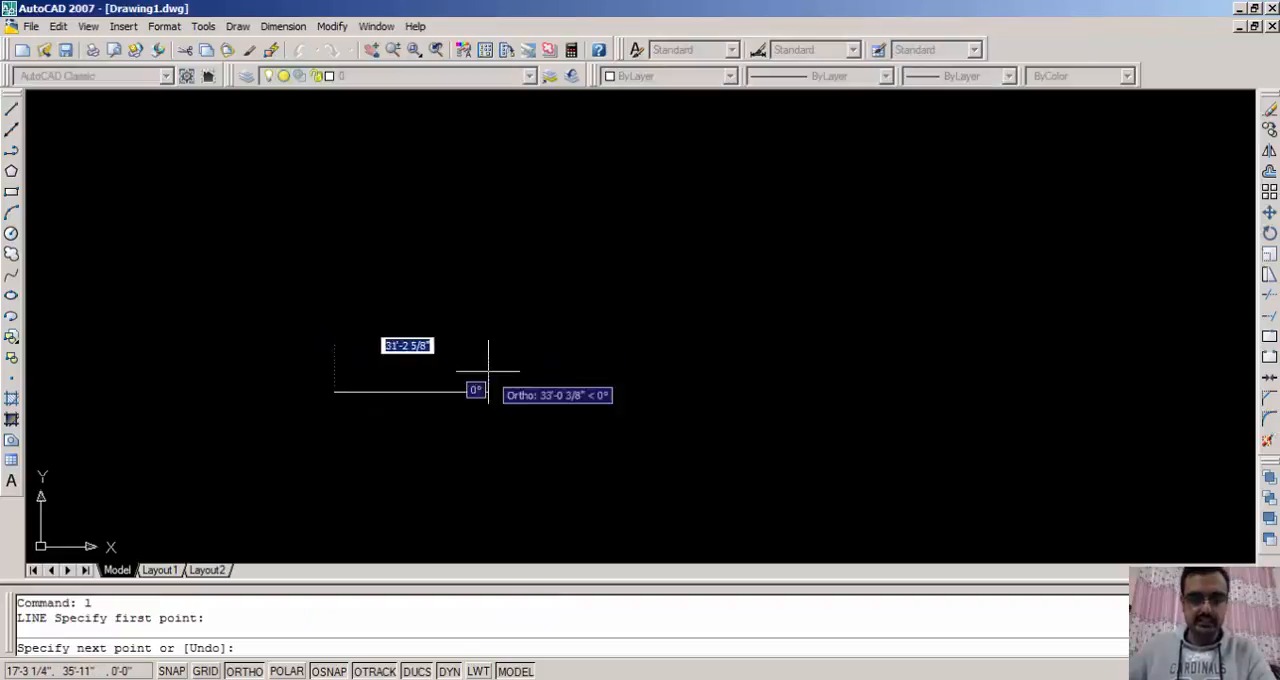
pyautogui.write('12')
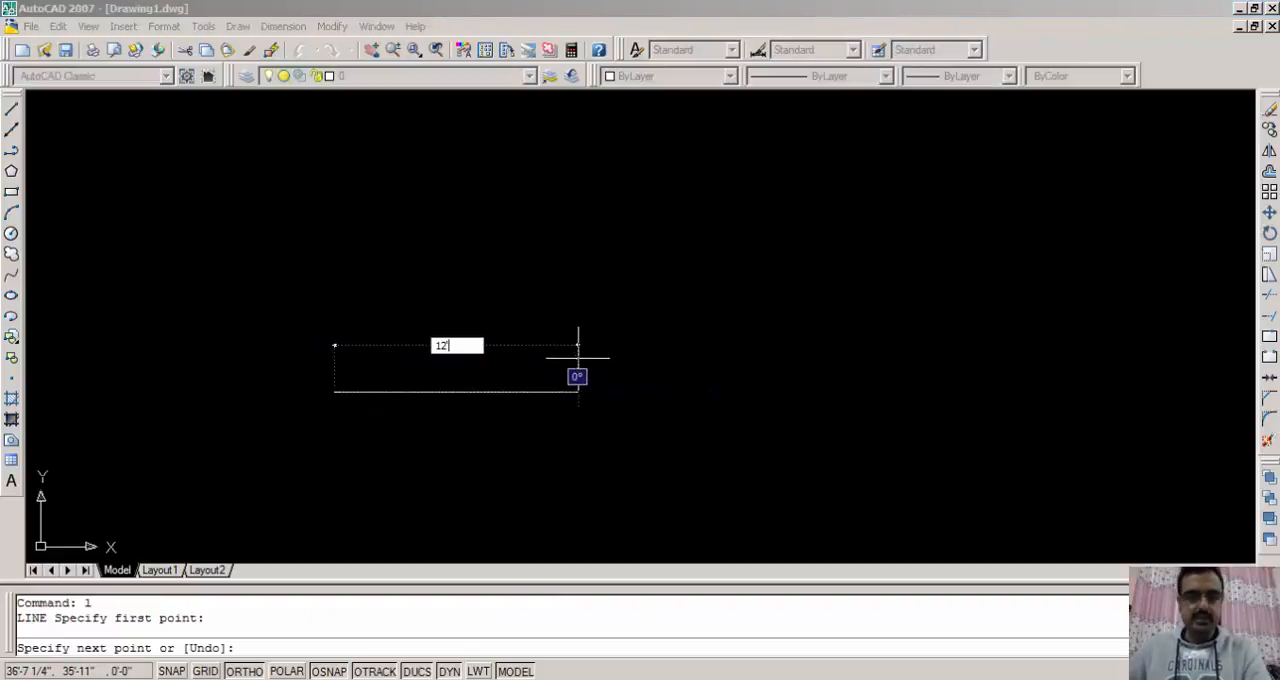
pyautogui.press('Return')
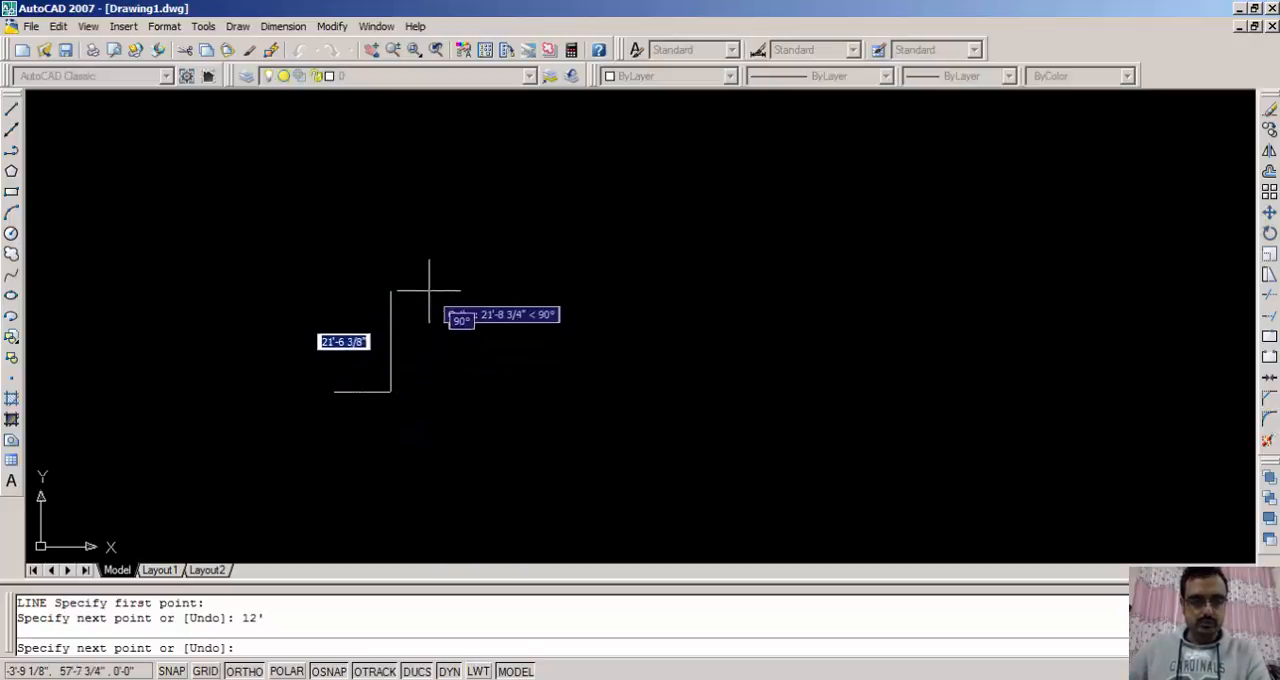
pyautogui.write('12')
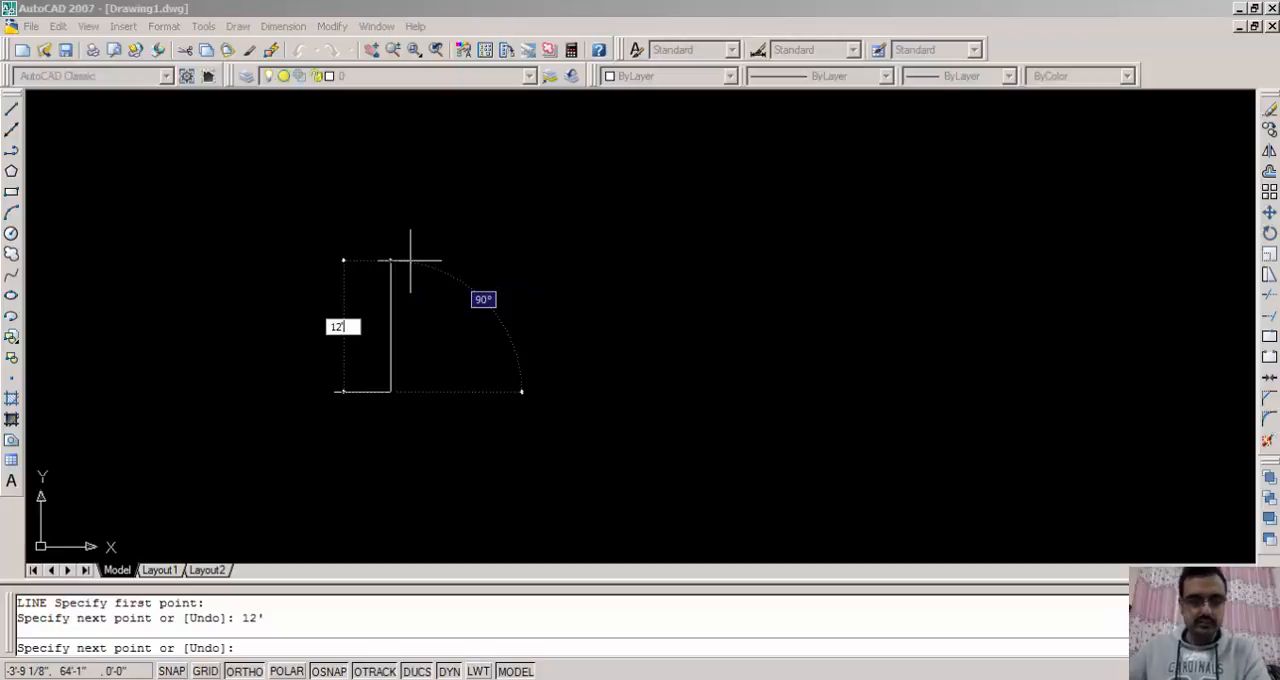
pyautogui.press('Return')
pyautogui.write('12')
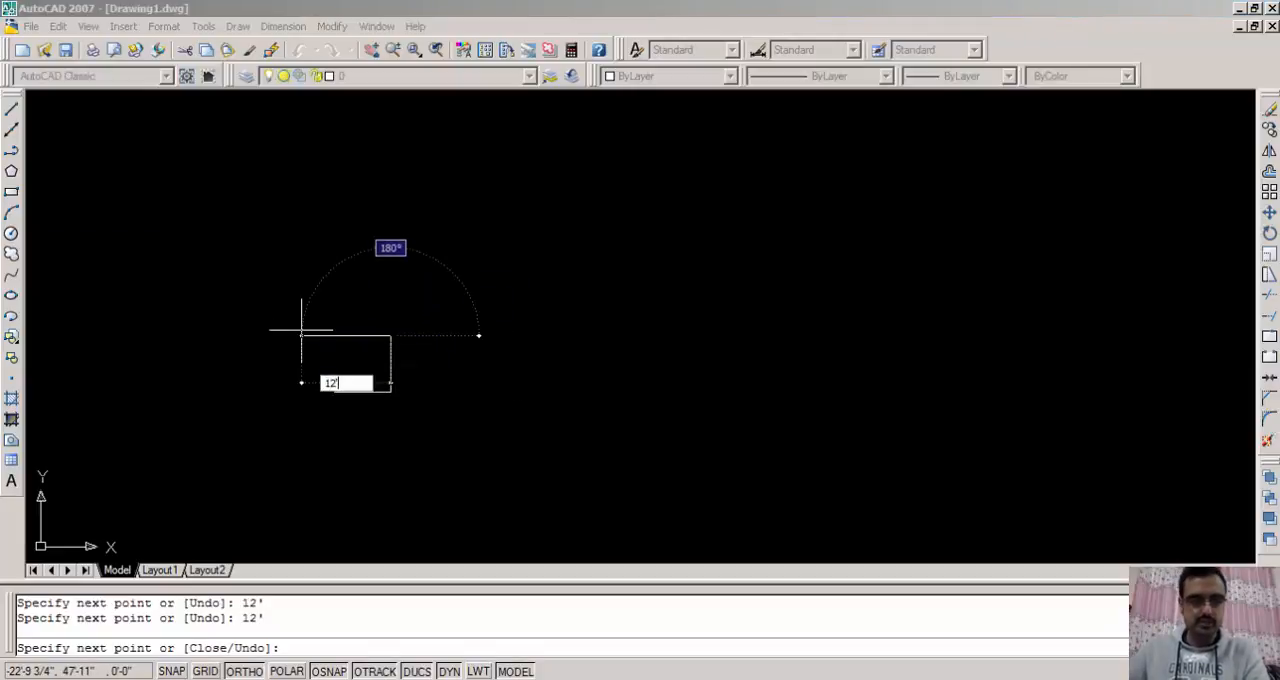
pyautogui.press('Return')
pyautogui.write('1')
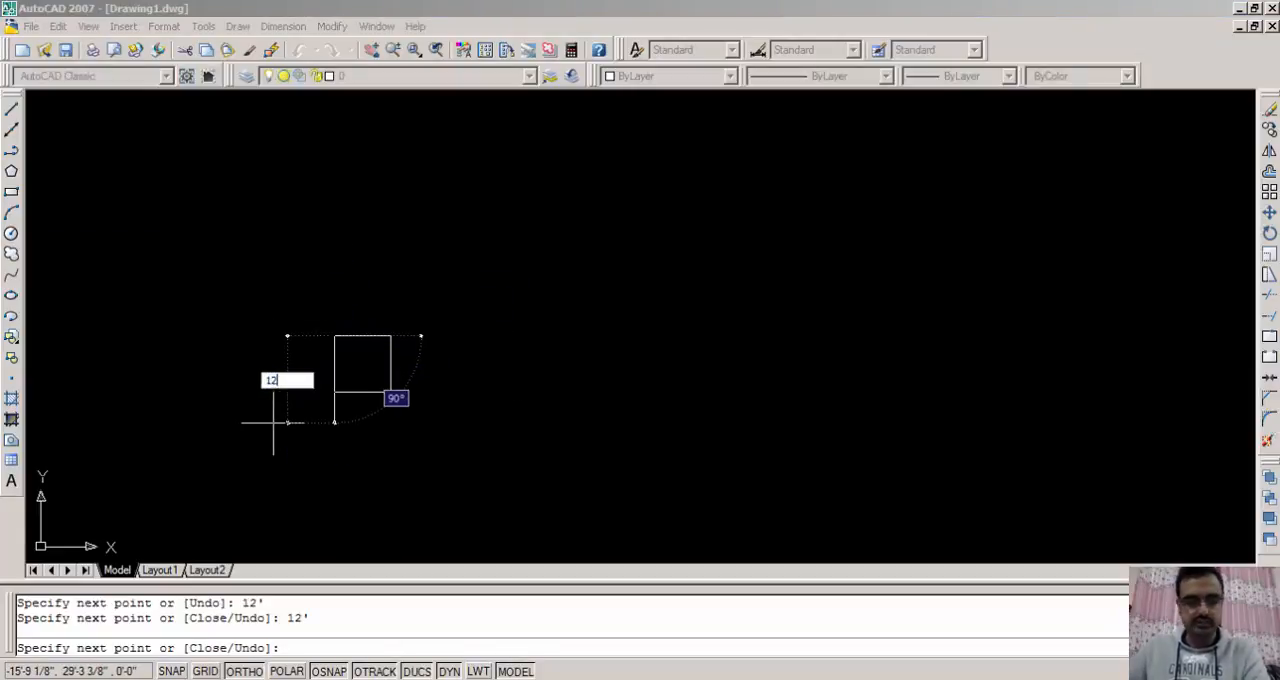
pyautogui.write('2')
pyautogui.press('Return')
pyautogui.press('Escape')
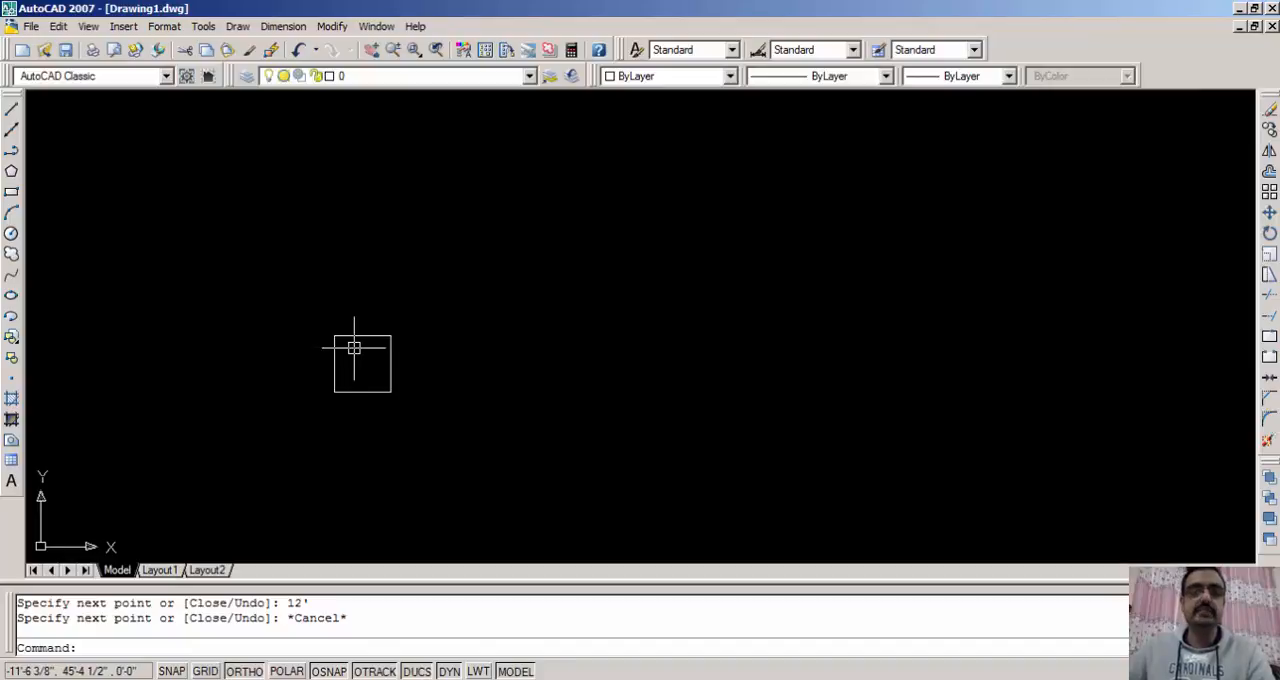
# - Offset the square's right side outward by 9"
pyautogui.middleClick(350, 354)
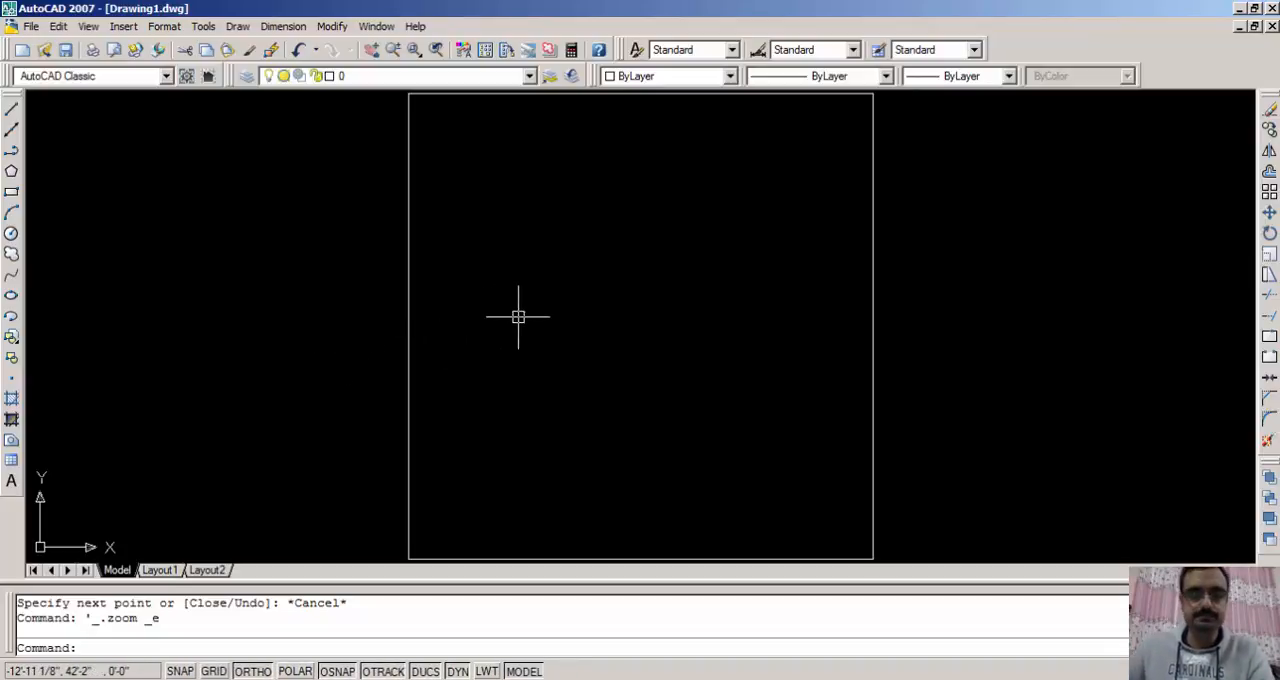
pyautogui.scroll(-2, 527, 318)
pyautogui.moveTo(527, 318); pyautogui.dragTo(528, 322, button='middle')
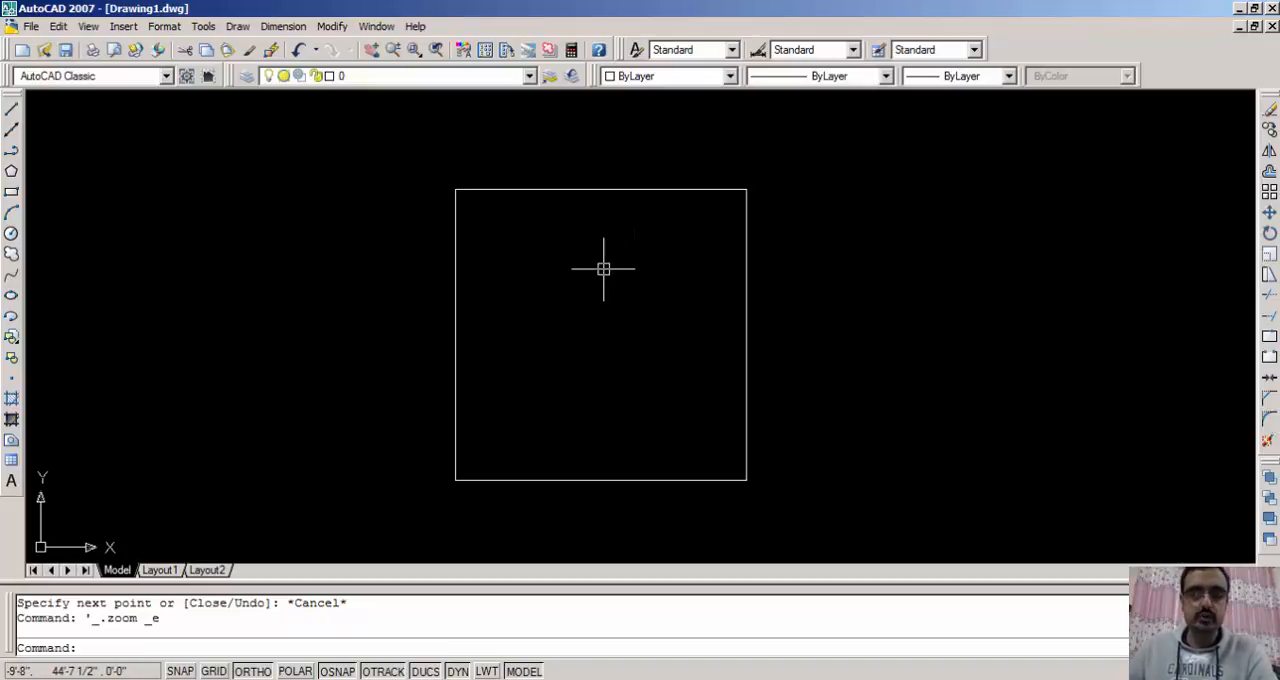
pyautogui.write('o')
pyautogui.press('Return')
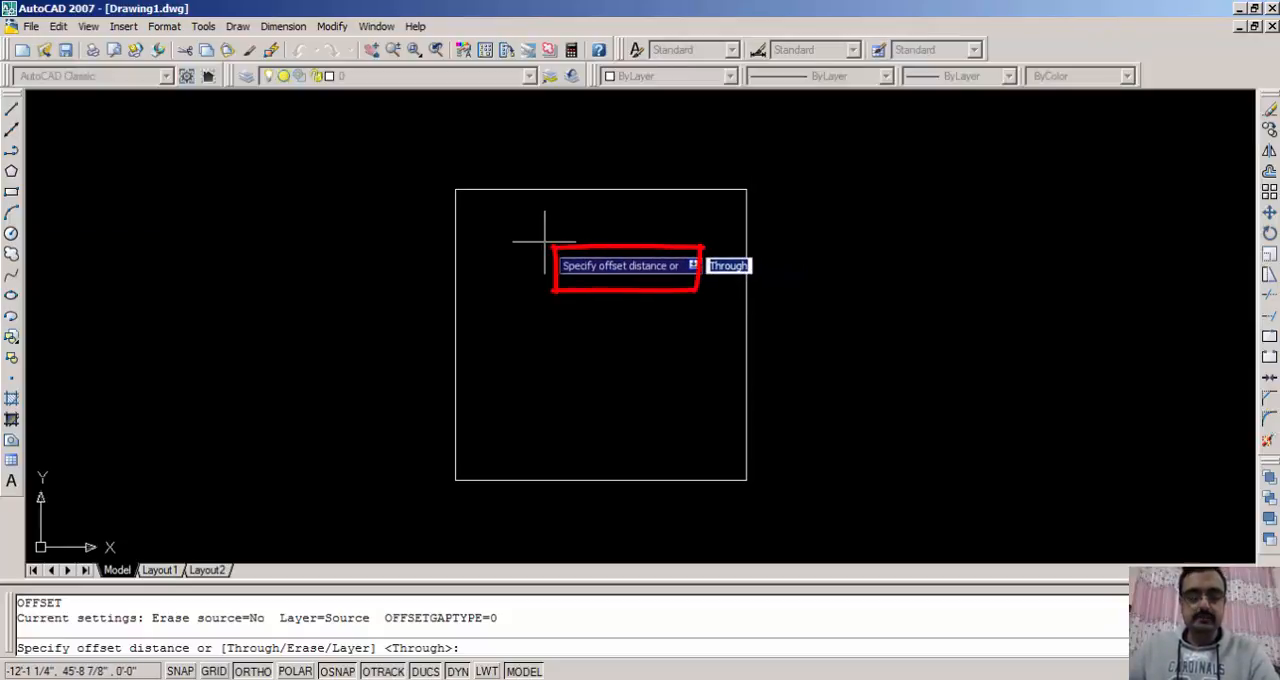
pyautogui.write('9')
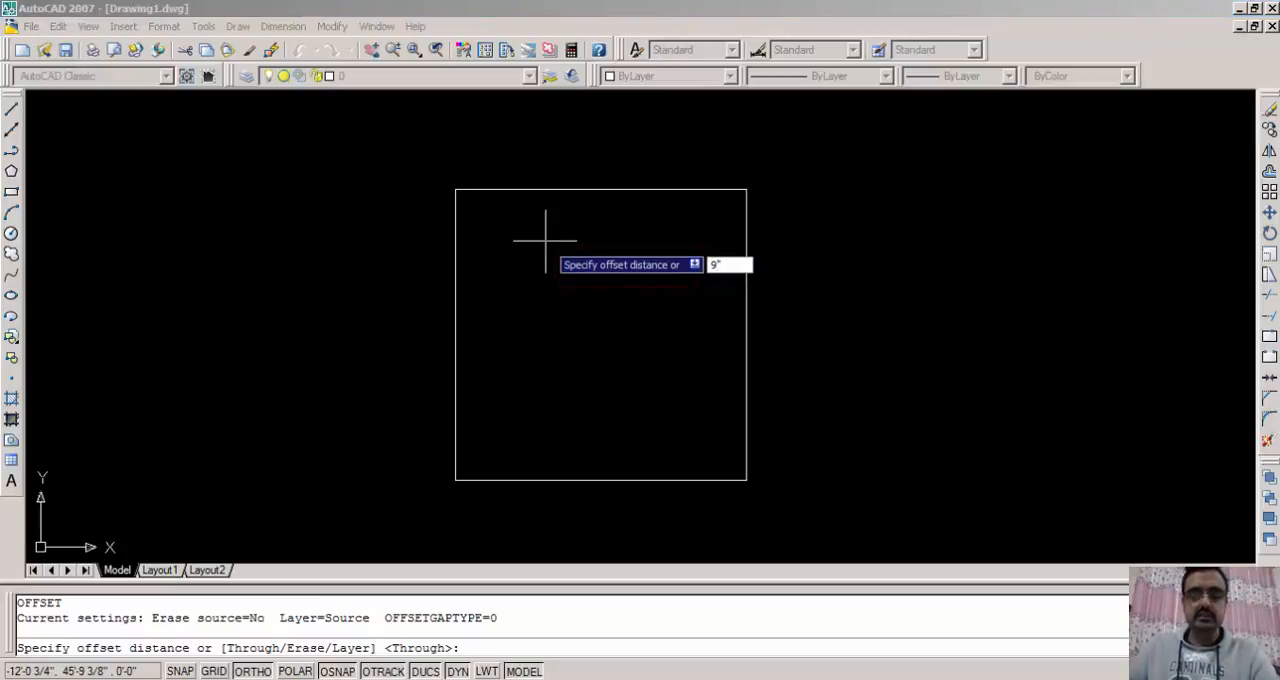
pyautogui.write('"')
pyautogui.press('Return')
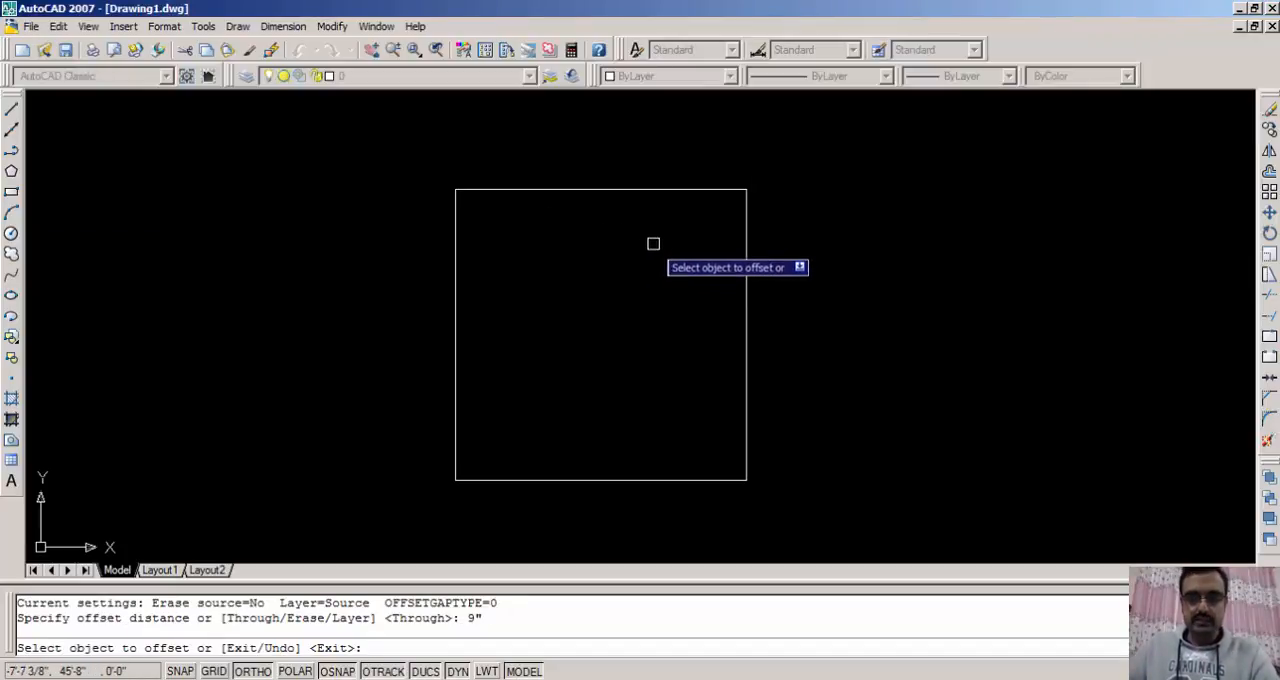
pyautogui.click(743, 276)
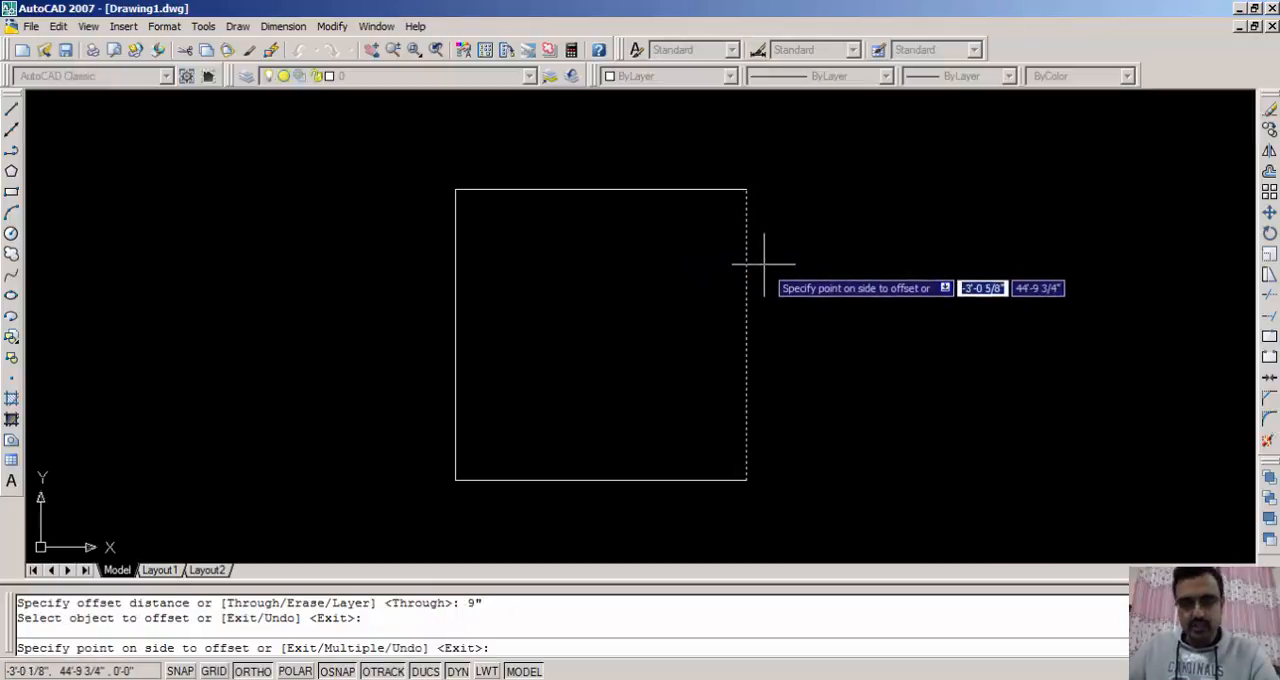
pyautogui.click(1028, 268)
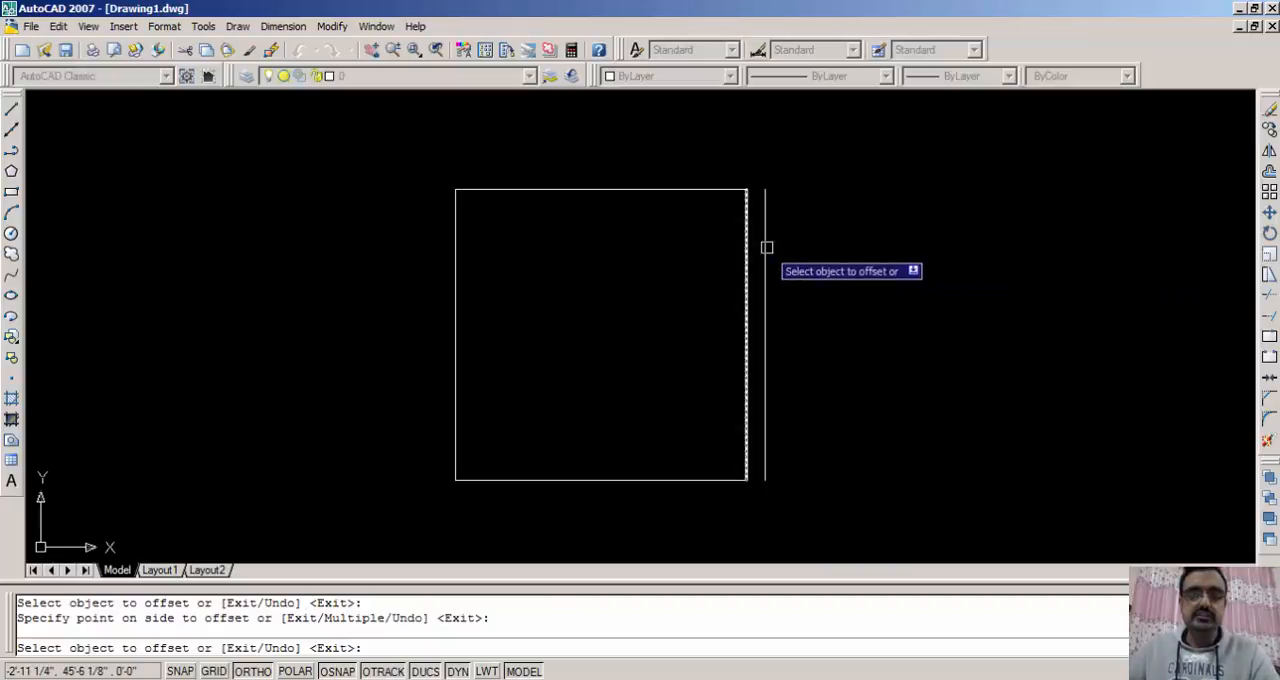
# - Offset the square's top, left and bottom sides outward by the same 9" distance
pyautogui.click(608, 188)
pyautogui.click(595, 158)
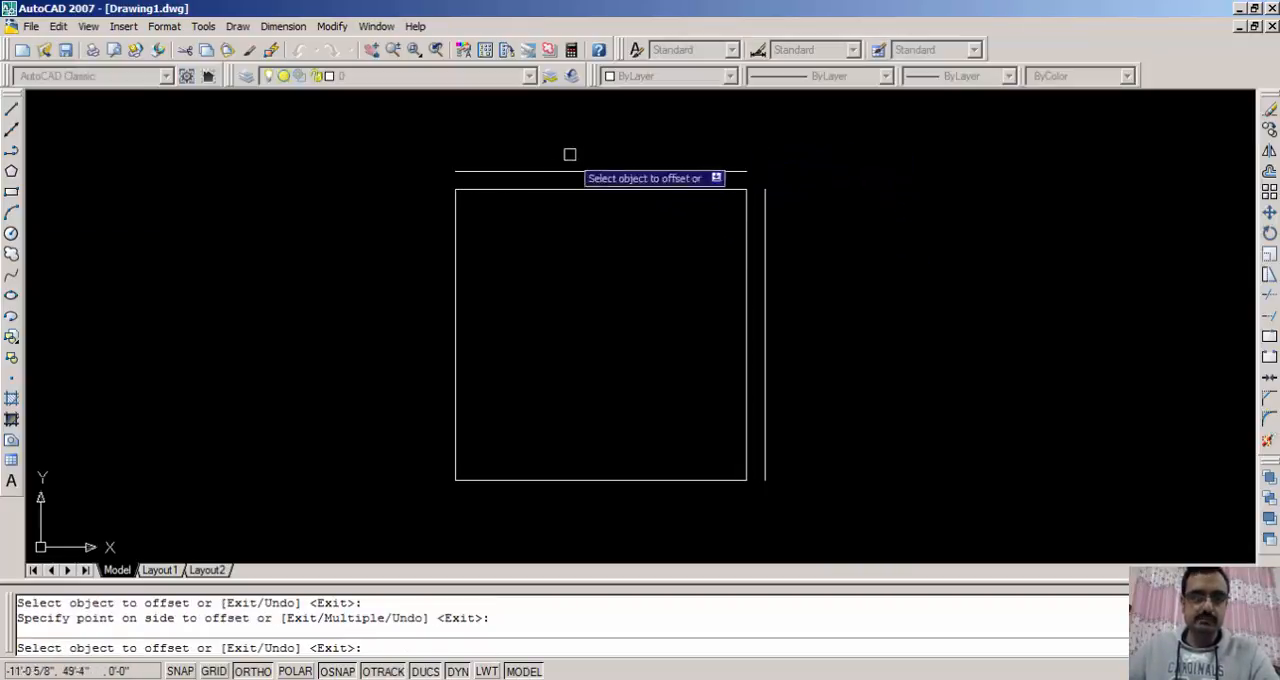
pyautogui.click(455, 245)
pyautogui.click(346, 231)
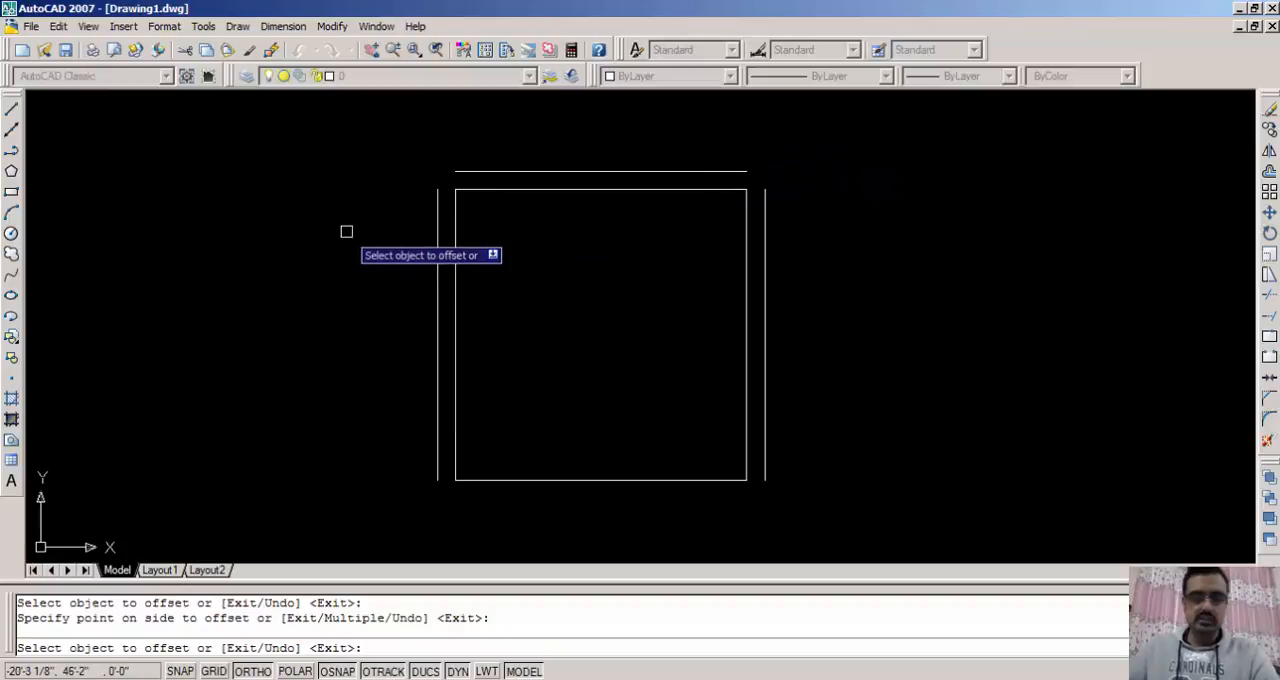
pyautogui.click(600, 480)
pyautogui.click(610, 535)
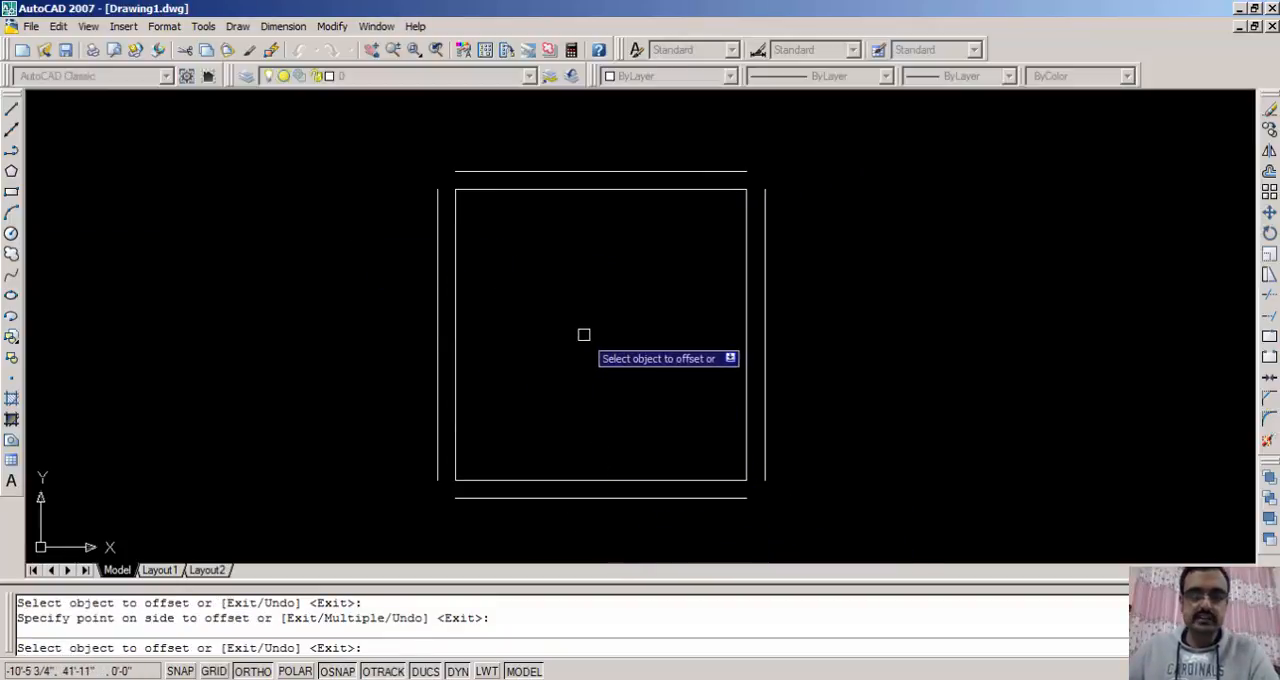
pyautogui.press('Escape')
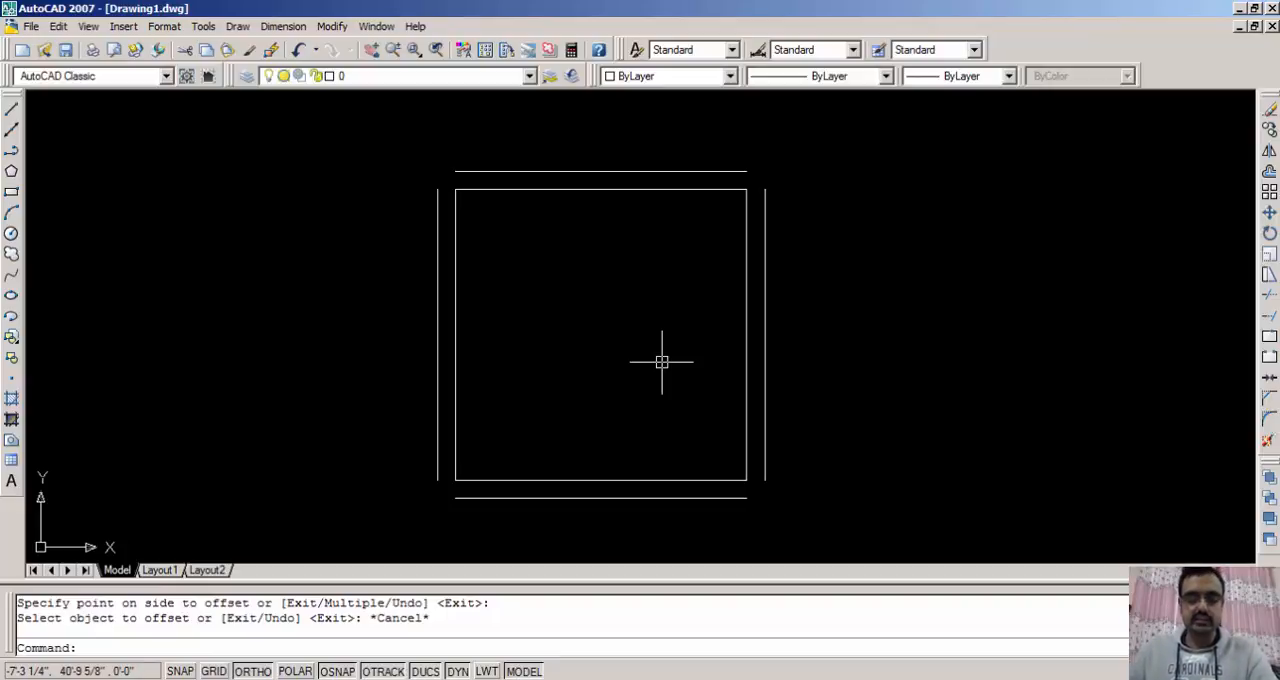
# - Fillet the bottom and right offset lines so they meet in a sharp lower-right corner
pyautogui.write('f')
pyautogui.press('Return')
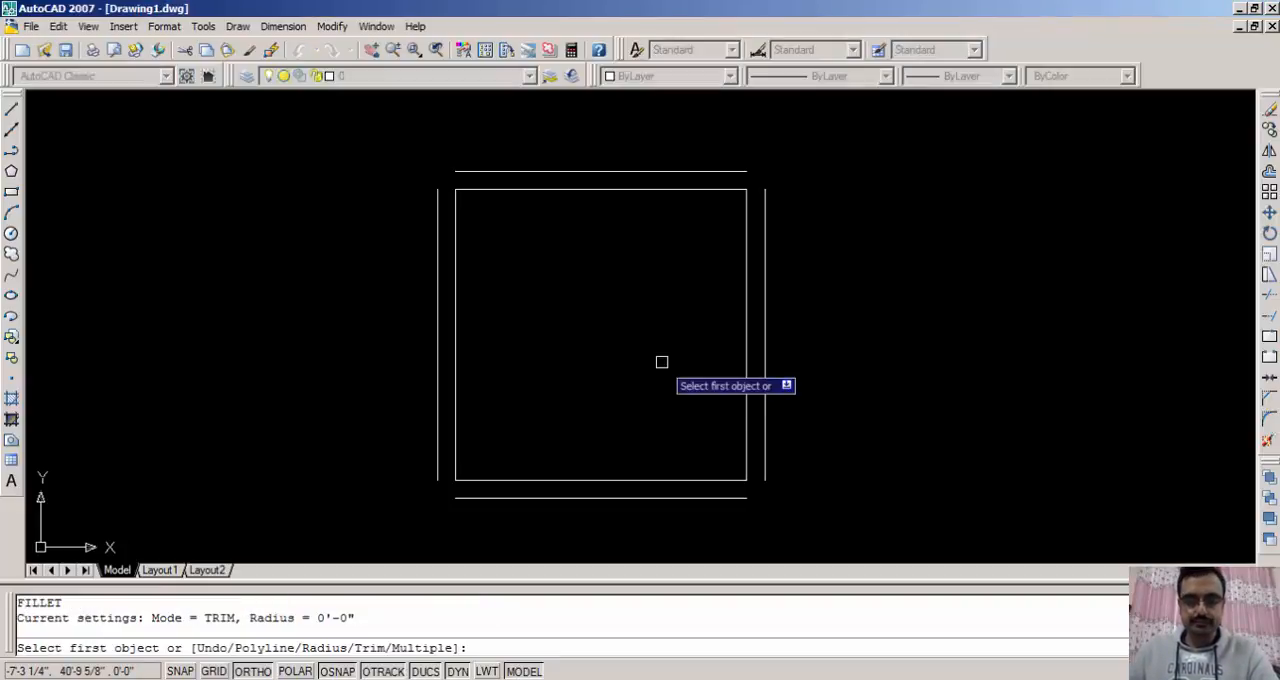
pyautogui.click(715, 498)
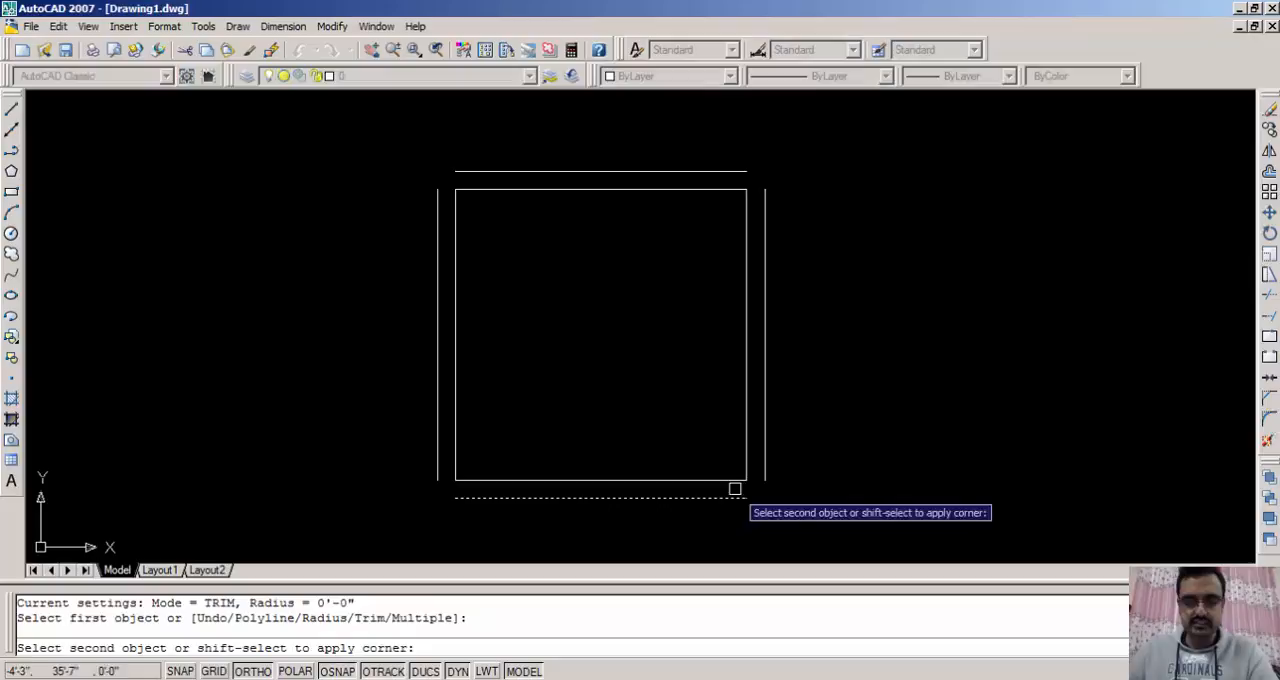
pyautogui.click(764, 443)
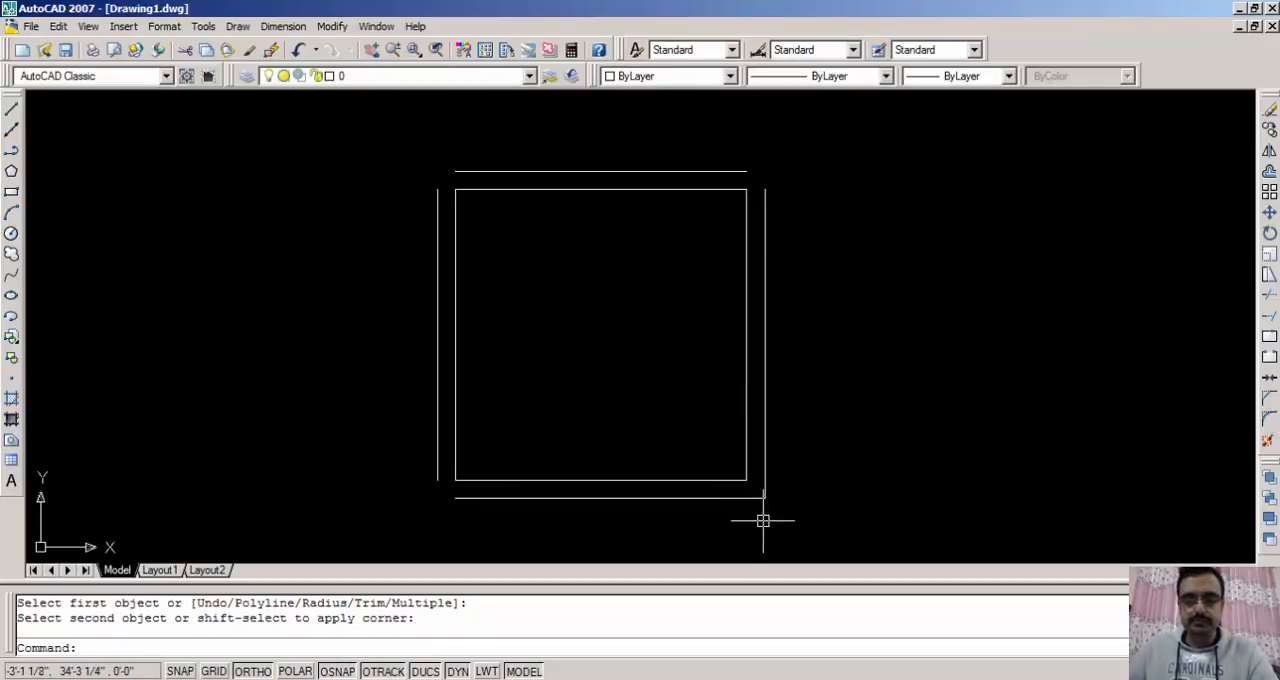
# - Fillet the top and right offset lines into a sharp upper-right corner
pyautogui.scroll(5, 763, 510)
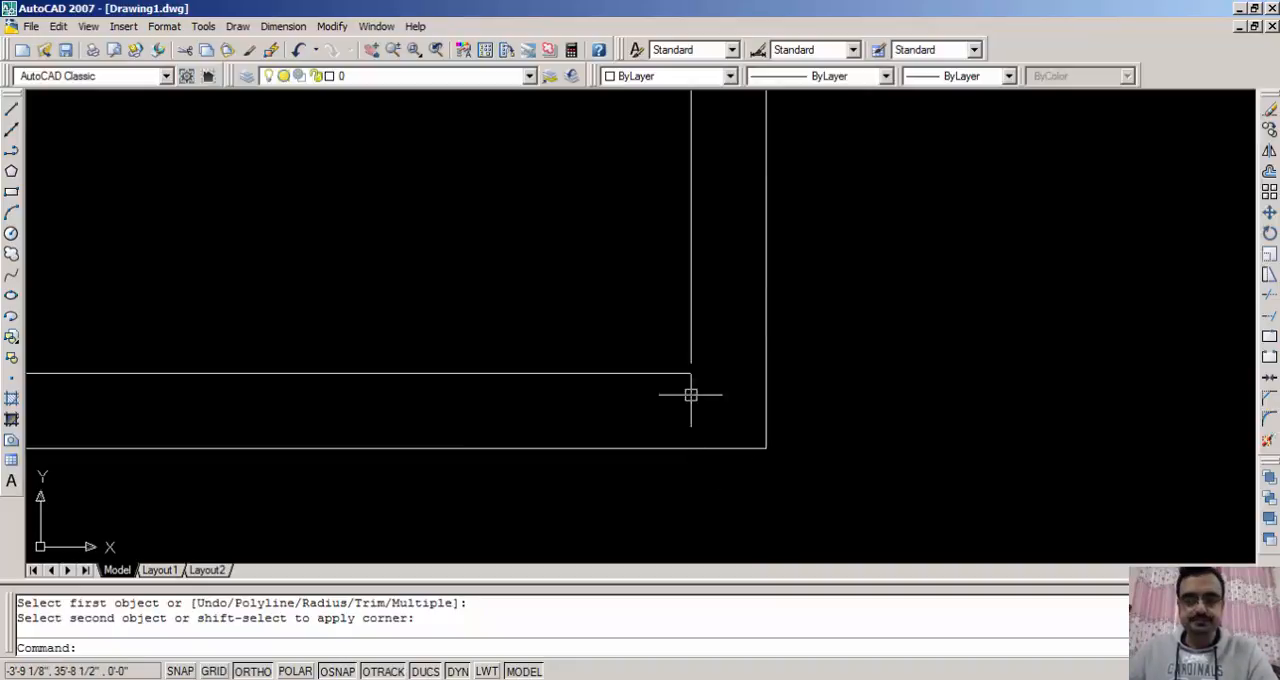
pyautogui.scroll(-6, 691, 380)
pyautogui.scroll(2, 713, 198)
pyautogui.moveTo(713, 198); pyautogui.dragTo(726, 263, button='middle')
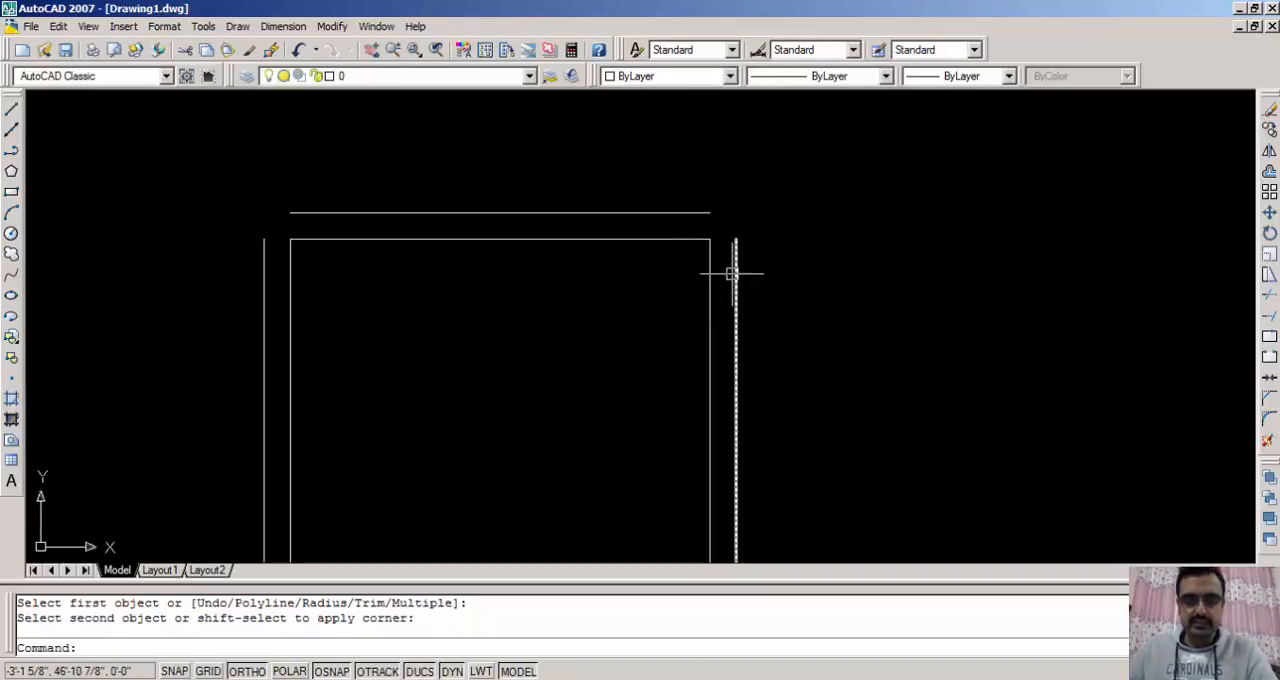
pyautogui.write('f')
pyautogui.press('Return')
pyautogui.click(671, 212)
pyautogui.click(736, 300)
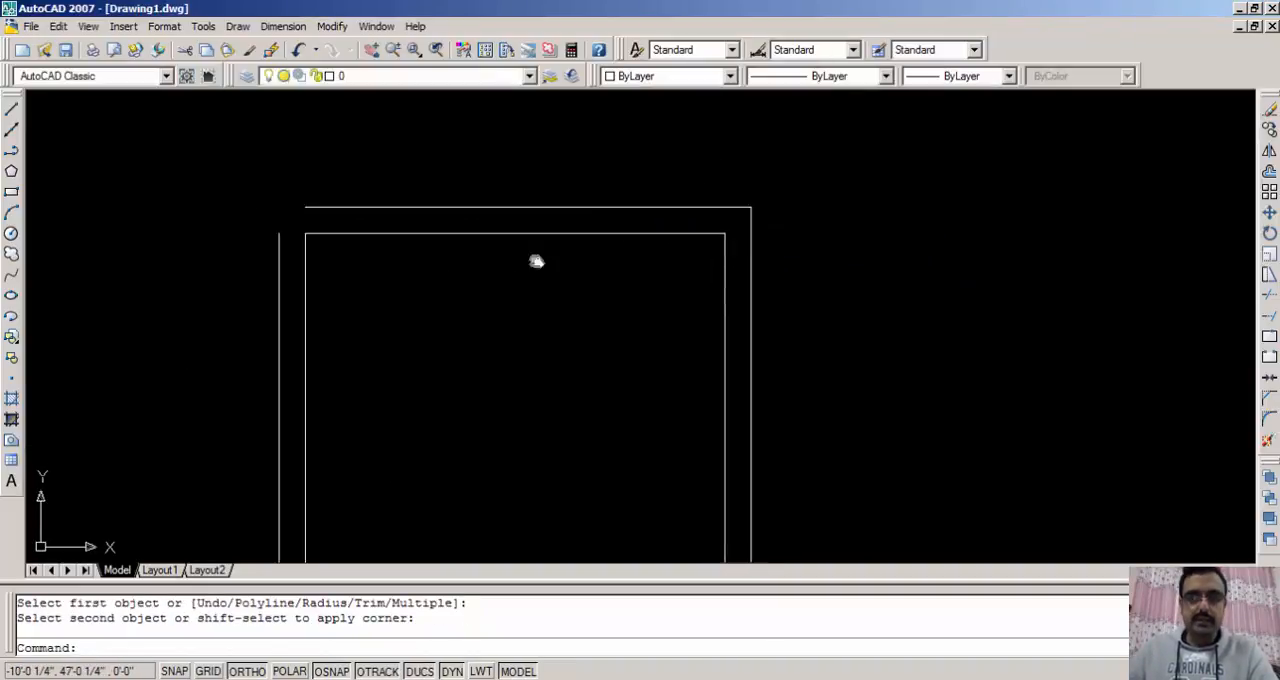
# - Fillet the left offset line with the top and bottom offset lines to close both left corners of the outer square
pyautogui.moveTo(534, 260); pyautogui.dragTo(762, 256, button='middle')
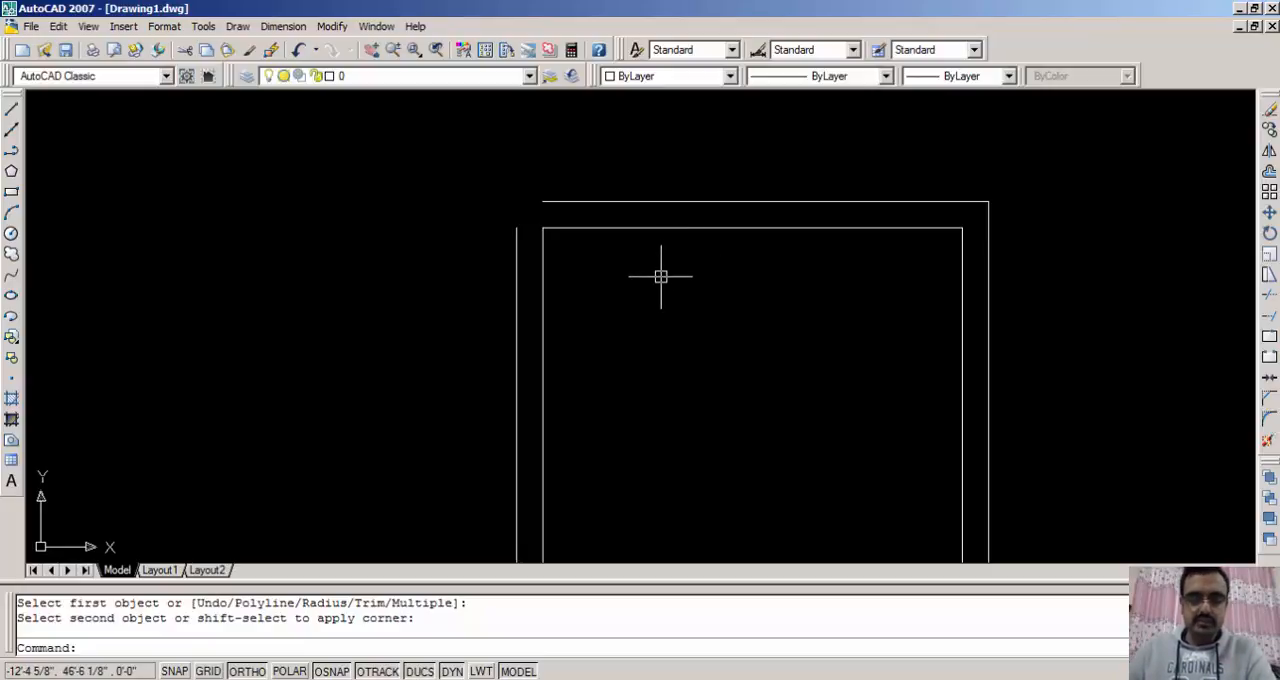
pyautogui.press('Return')
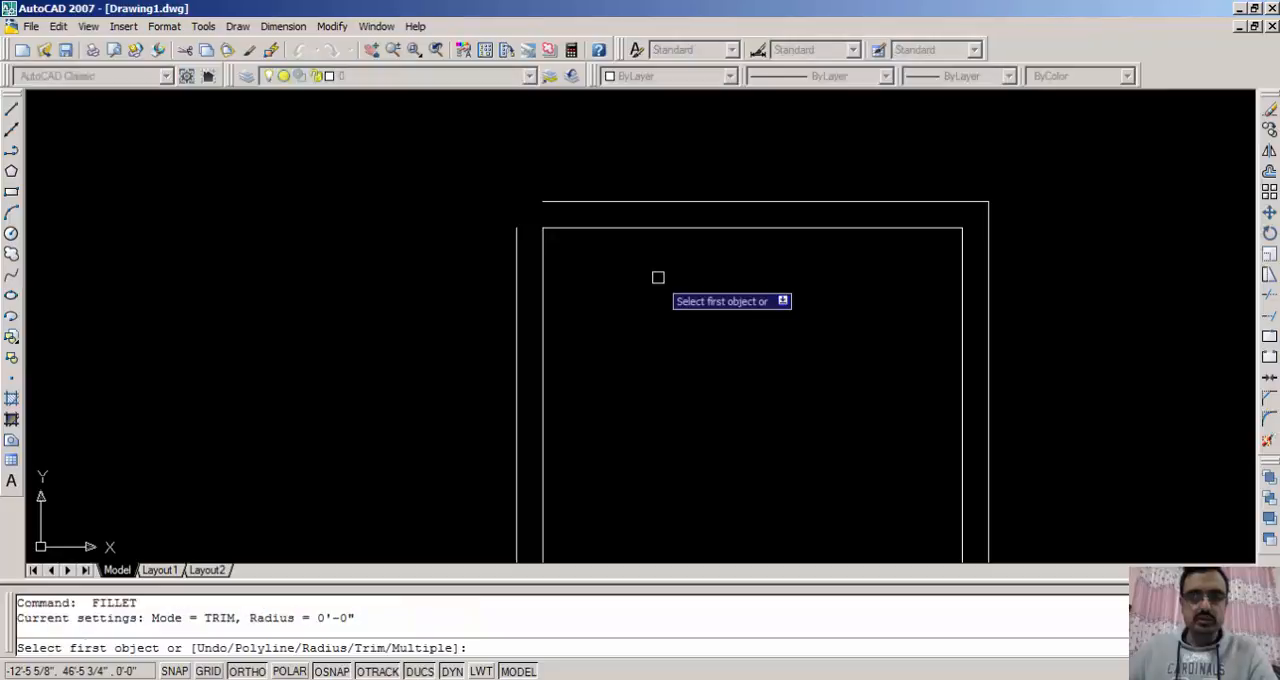
pyautogui.click(617, 201)
pyautogui.click(516, 240)
pyautogui.moveTo(620, 380); pyautogui.dragTo(611, 149, button='middle')
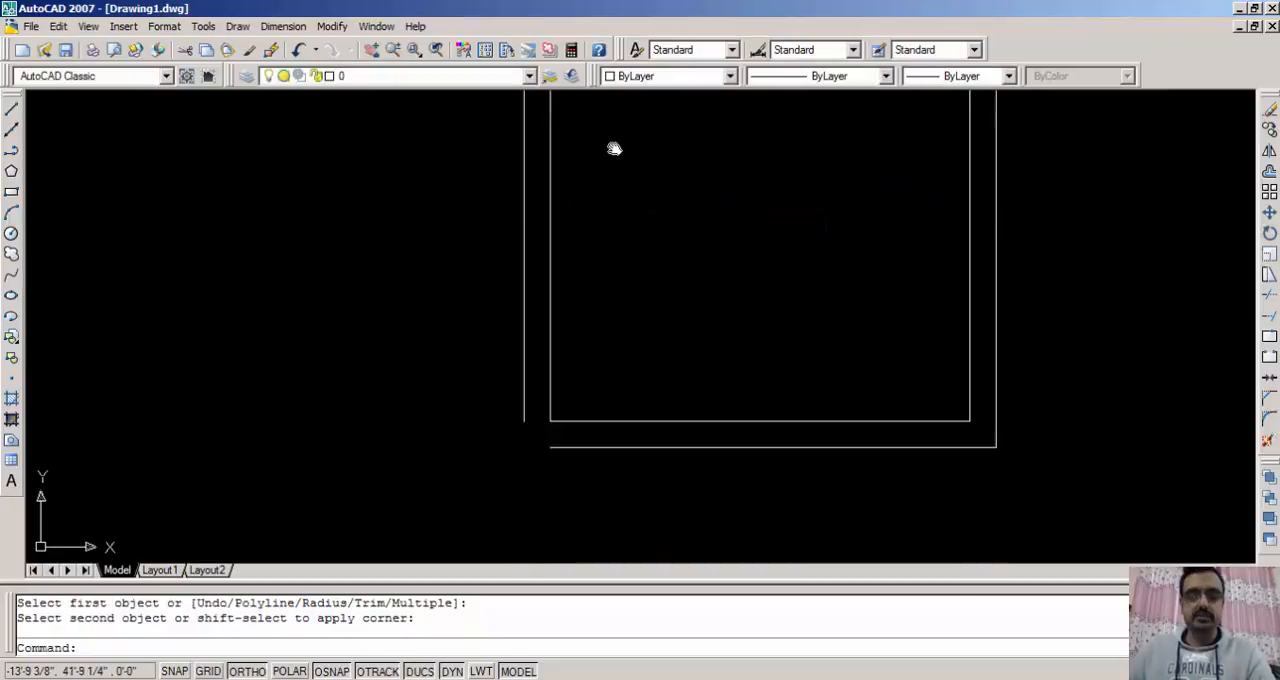
pyautogui.press('Return')
pyautogui.click(586, 360)
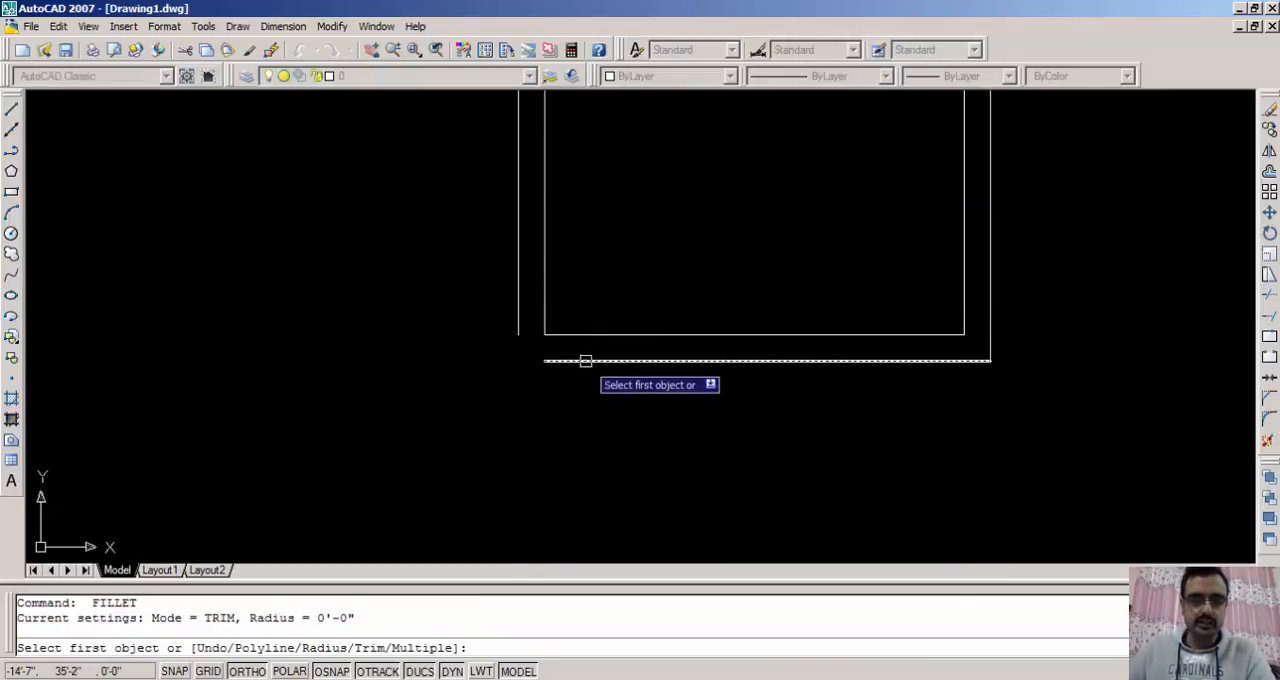
pyautogui.click(519, 302)
# - Examine the closed outer outline around the inner square, ending with both squares shown at the drawing's extents
pyautogui.moveTo(708, 204); pyautogui.dragTo(643, 326, button='middle')
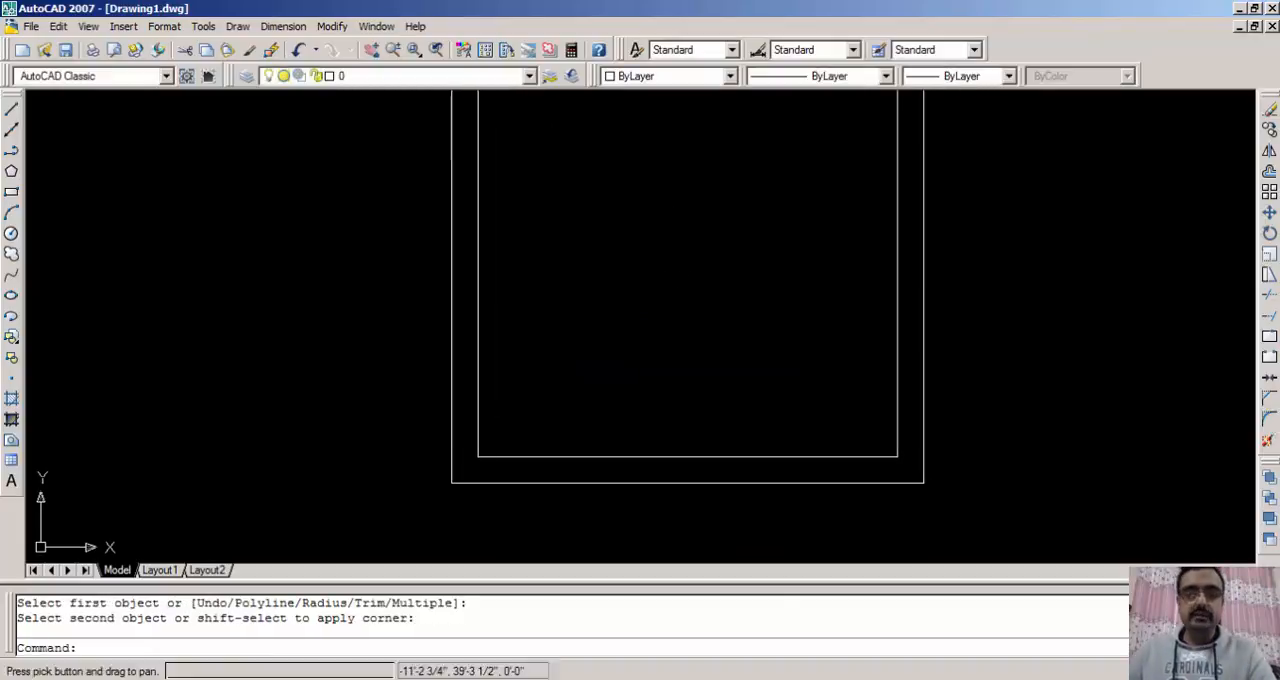
pyautogui.scroll(-2, 669, 209)
pyautogui.moveTo(669, 209); pyautogui.dragTo(637, 289, button='middle')
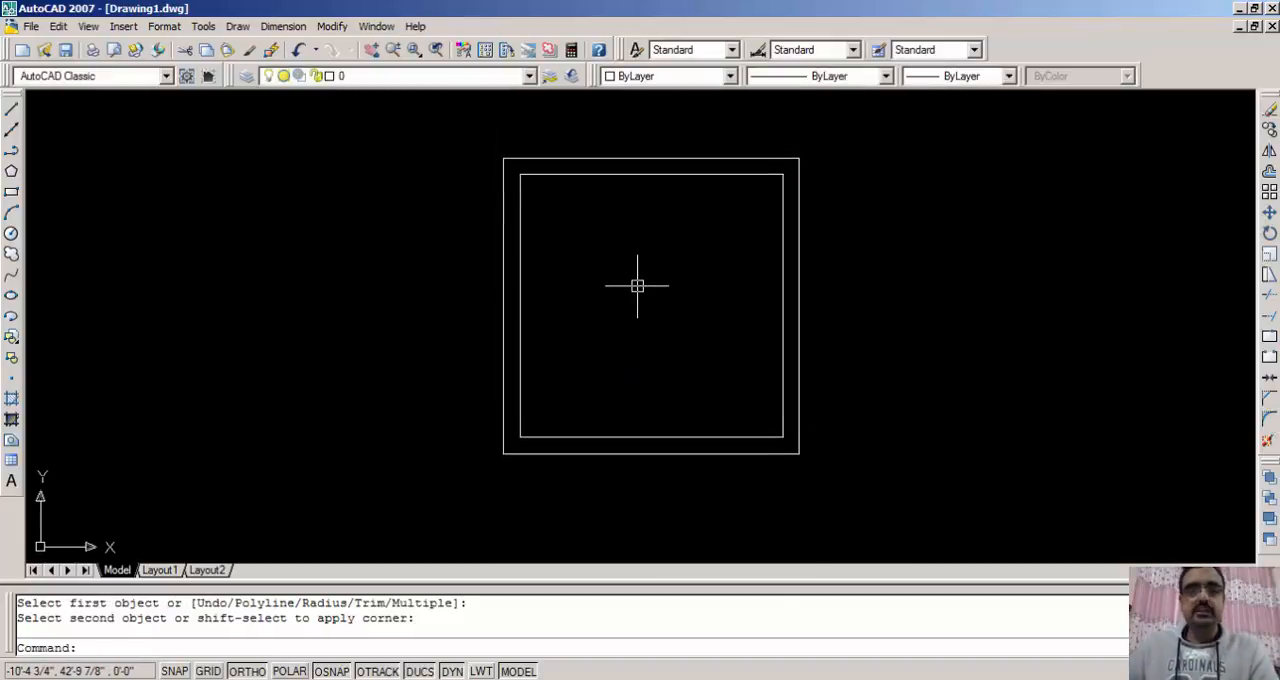
pyautogui.scroll(2, 637, 286)
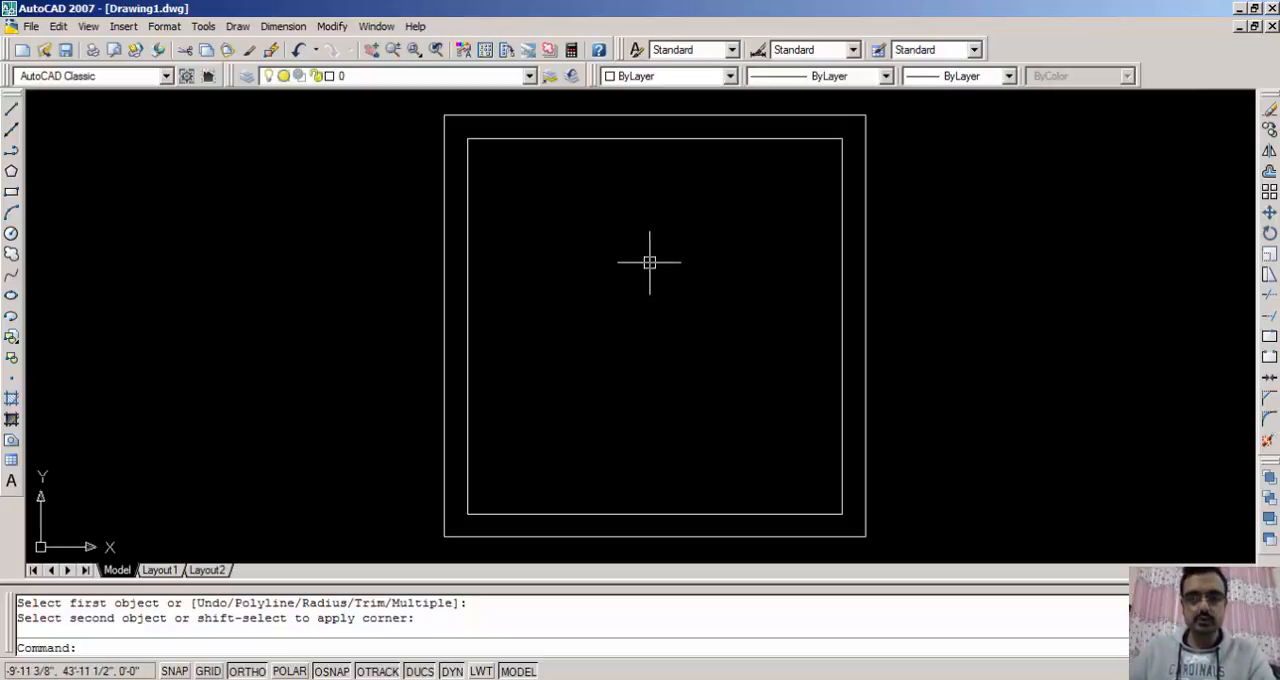
pyautogui.moveTo(667, 270); pyautogui.dragTo(663, 269, button='middle')
pyautogui.middleClick(663, 269)
pyautogui.middleClick(663, 269)
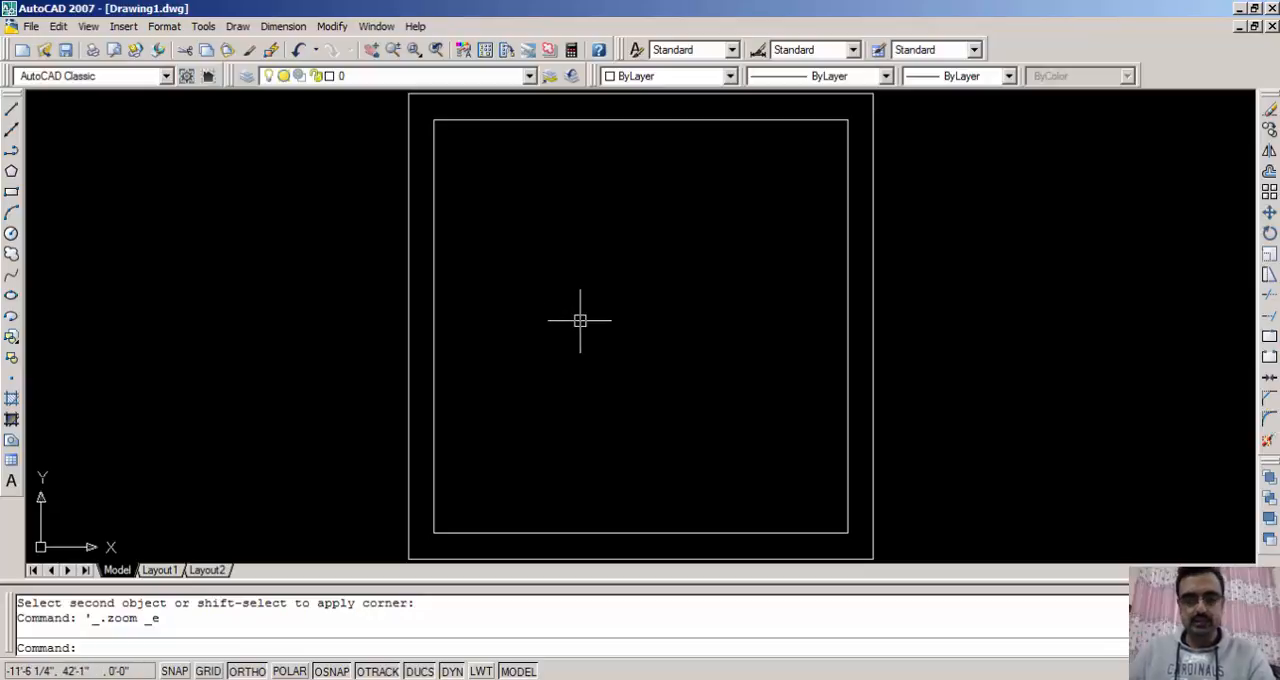
pyautogui.scroll(-2, 580, 320)
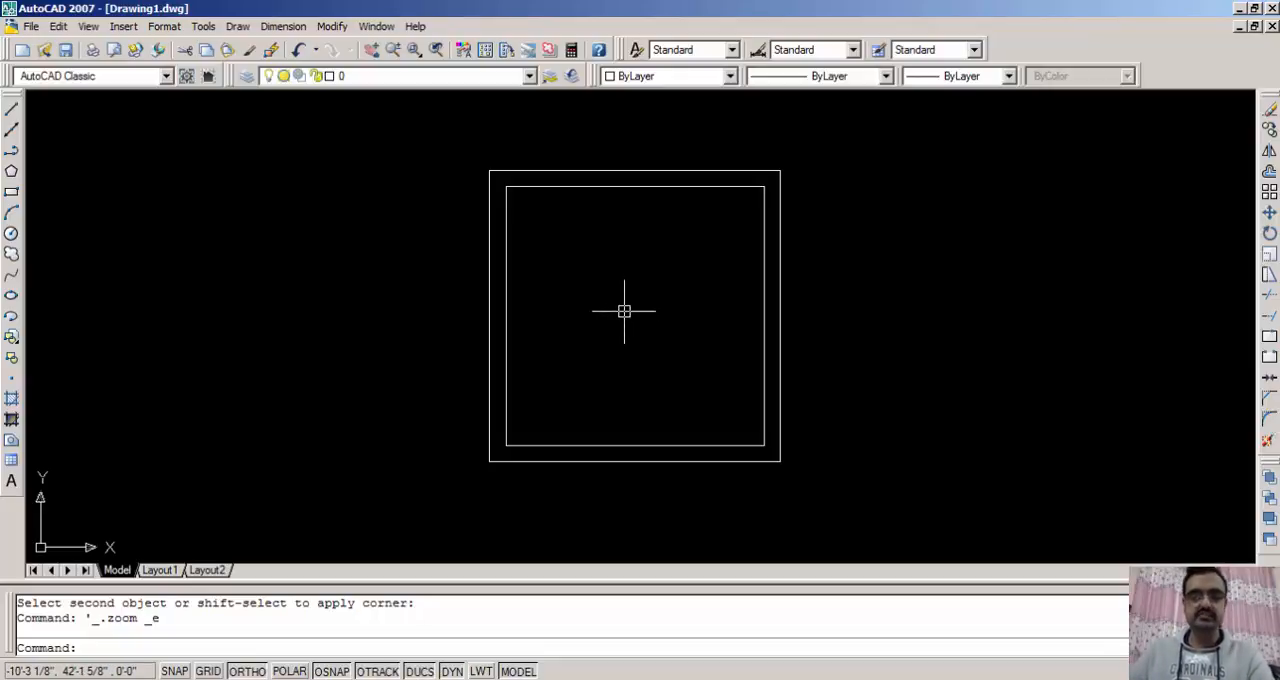
pyautogui.middleClick(623, 310)
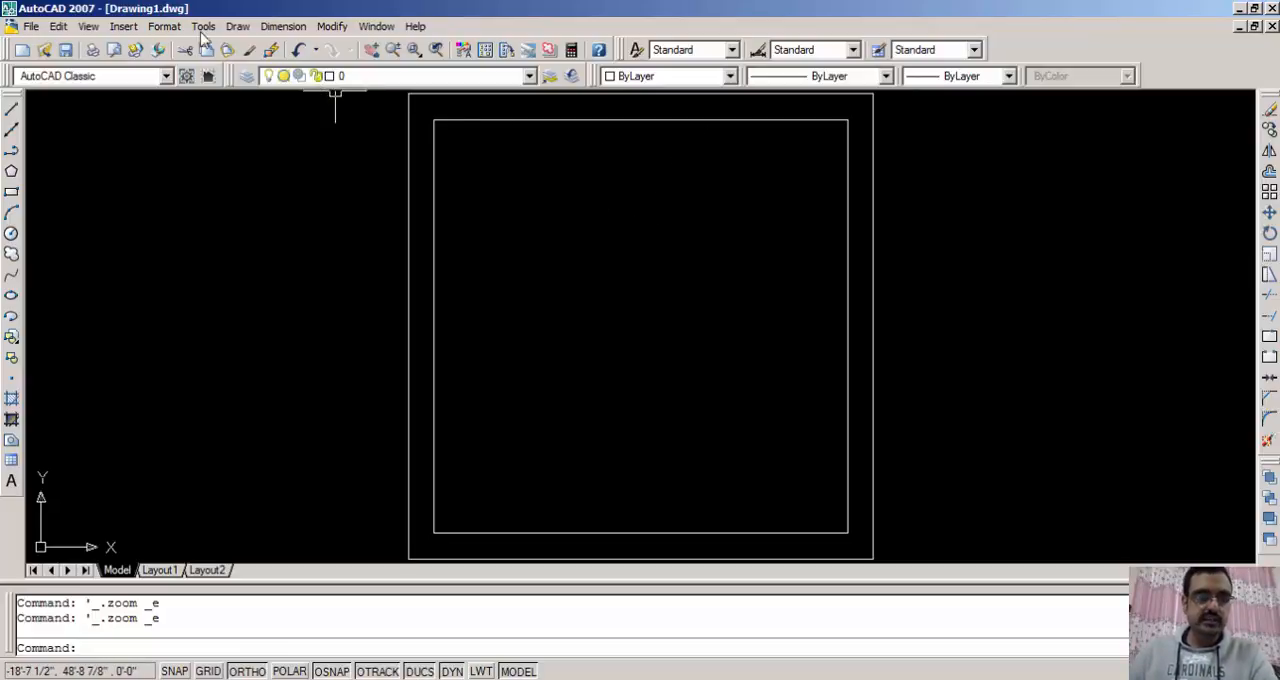
pyautogui.click(165, 26)
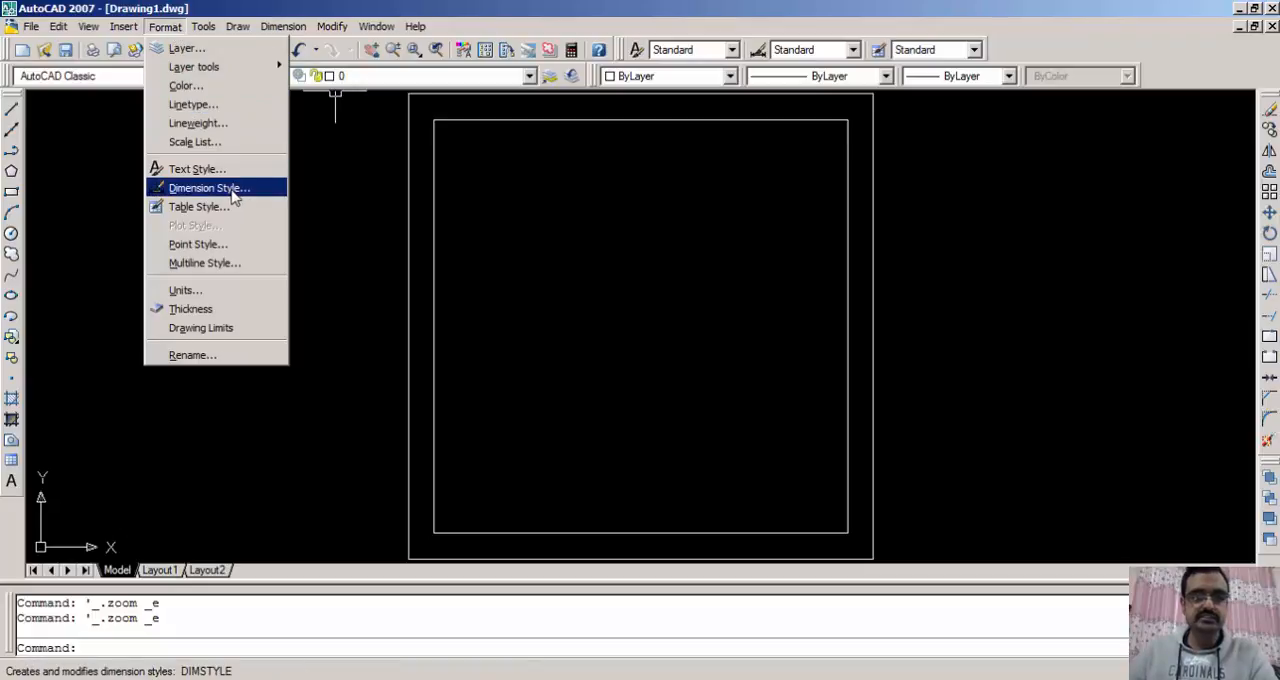
pyautogui.click(243, 199)
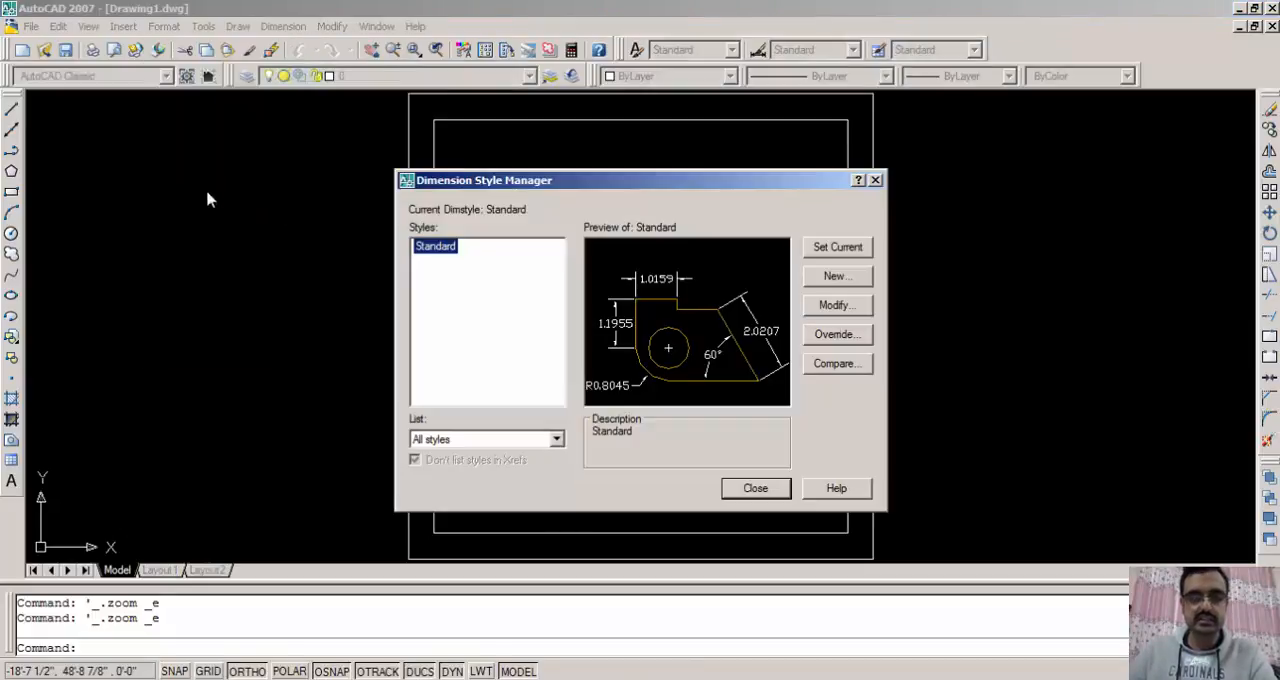
pyautogui.press('Escape')
pyautogui.press('Escape')
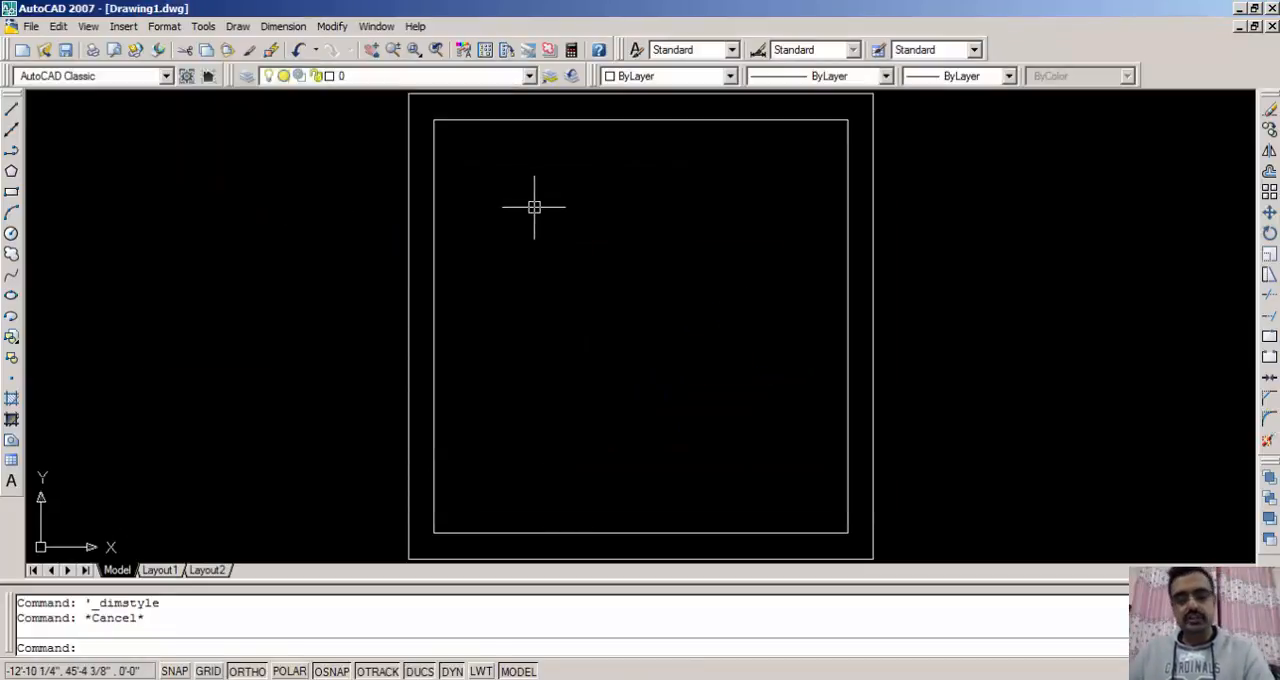
# - Modify the Standard dimension style so its primary linear dimensions use the Architectural unit format
pyautogui.write('d')
pyautogui.press('Return')
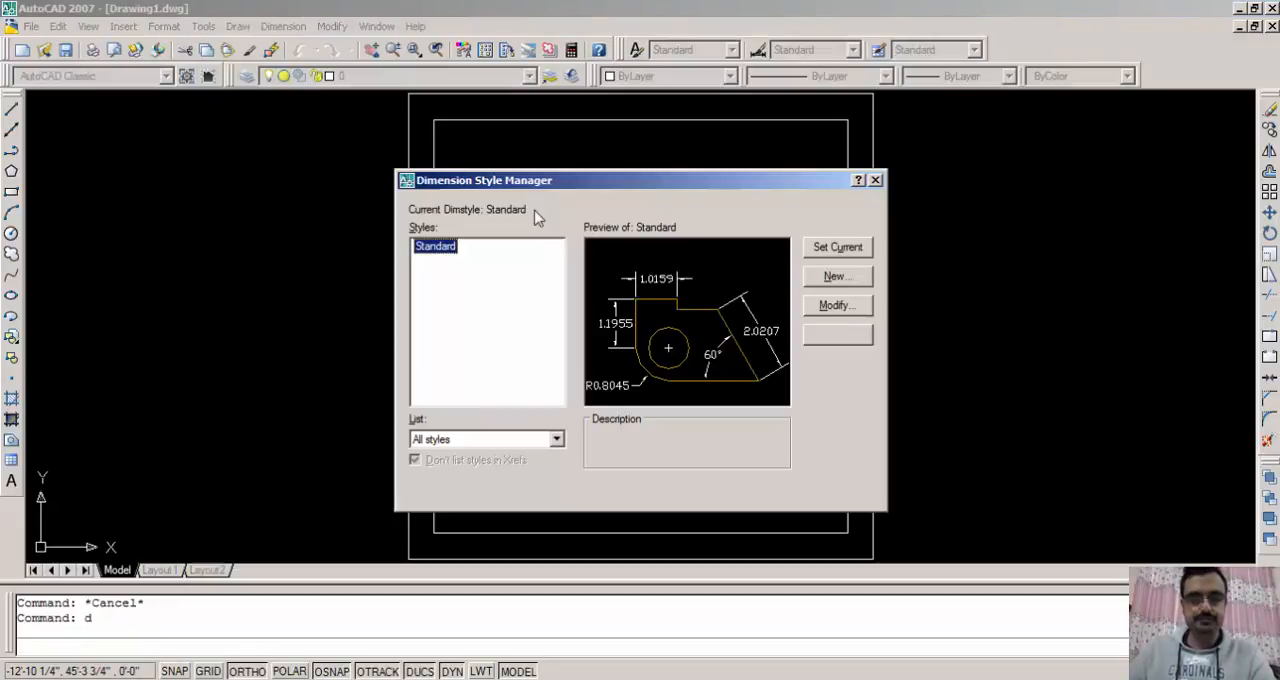
pyautogui.moveTo(564, 188); pyautogui.dragTo(686, 177)
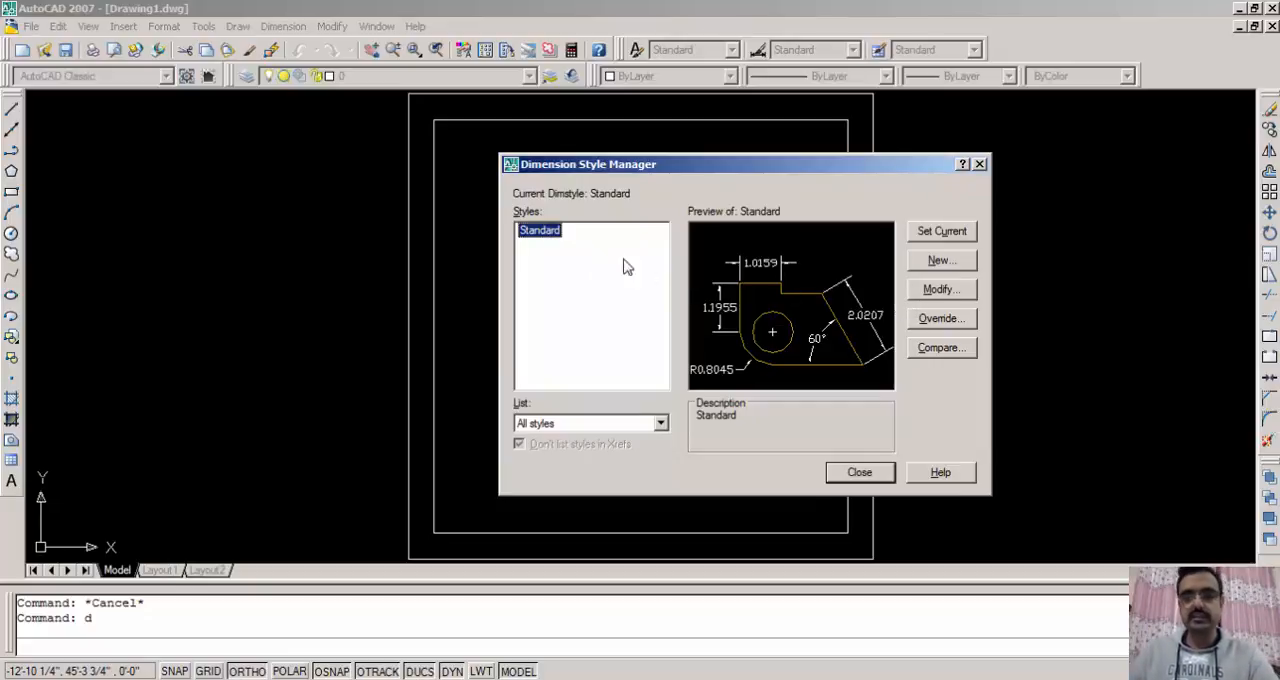
pyautogui.click(938, 291)
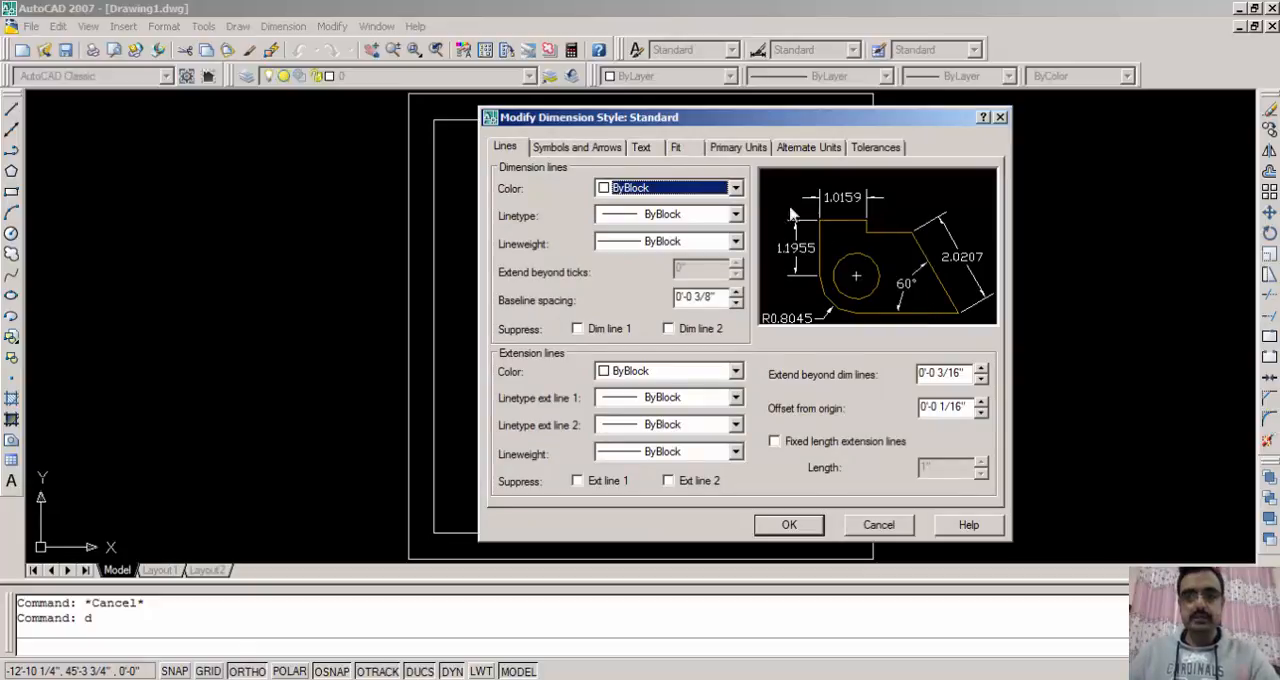
pyautogui.click(739, 148)
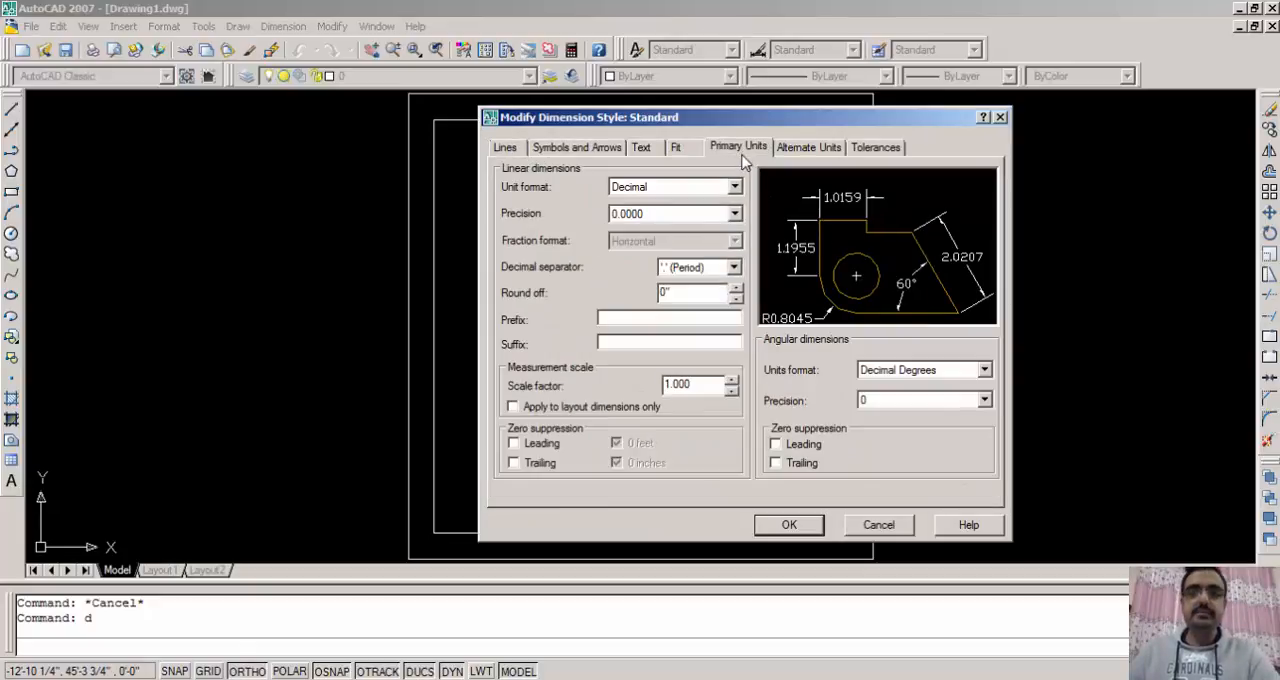
pyautogui.click(677, 186)
pyautogui.click(647, 250)
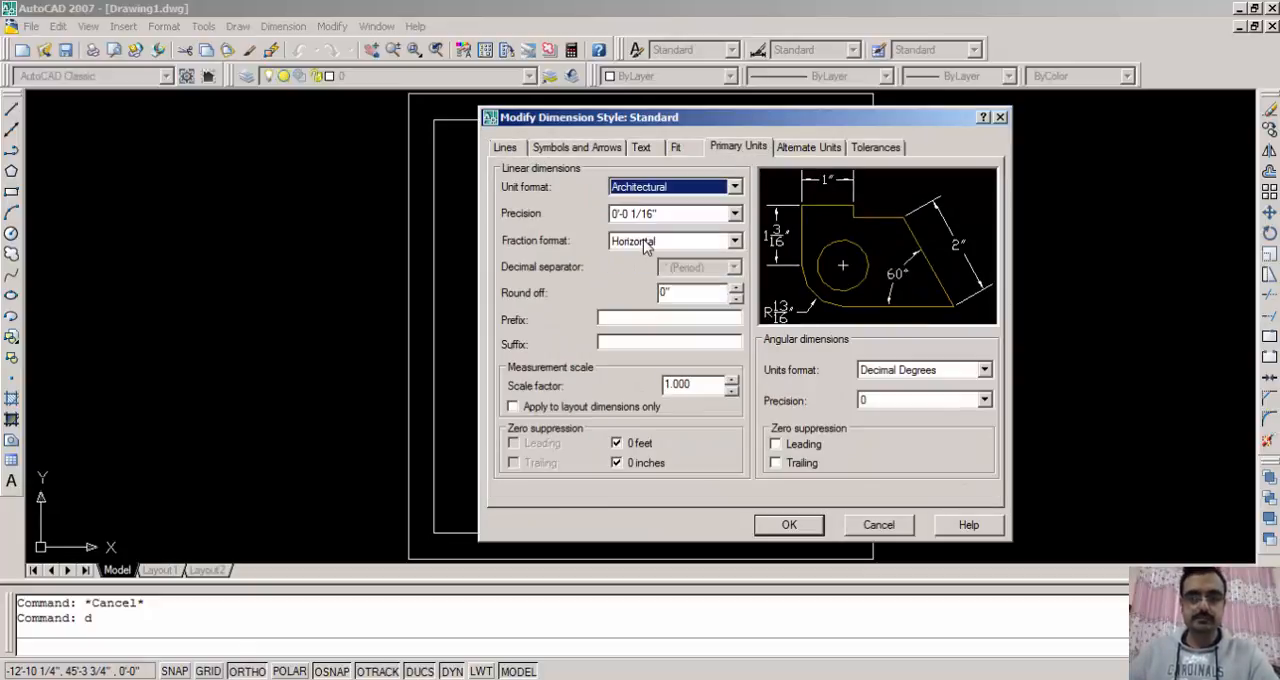
# - Set the Standard dimension style's linear precision to 0'-0 1/8" and its text height to 9", and apply the changes
pyautogui.click(651, 212)
pyautogui.click(640, 276)
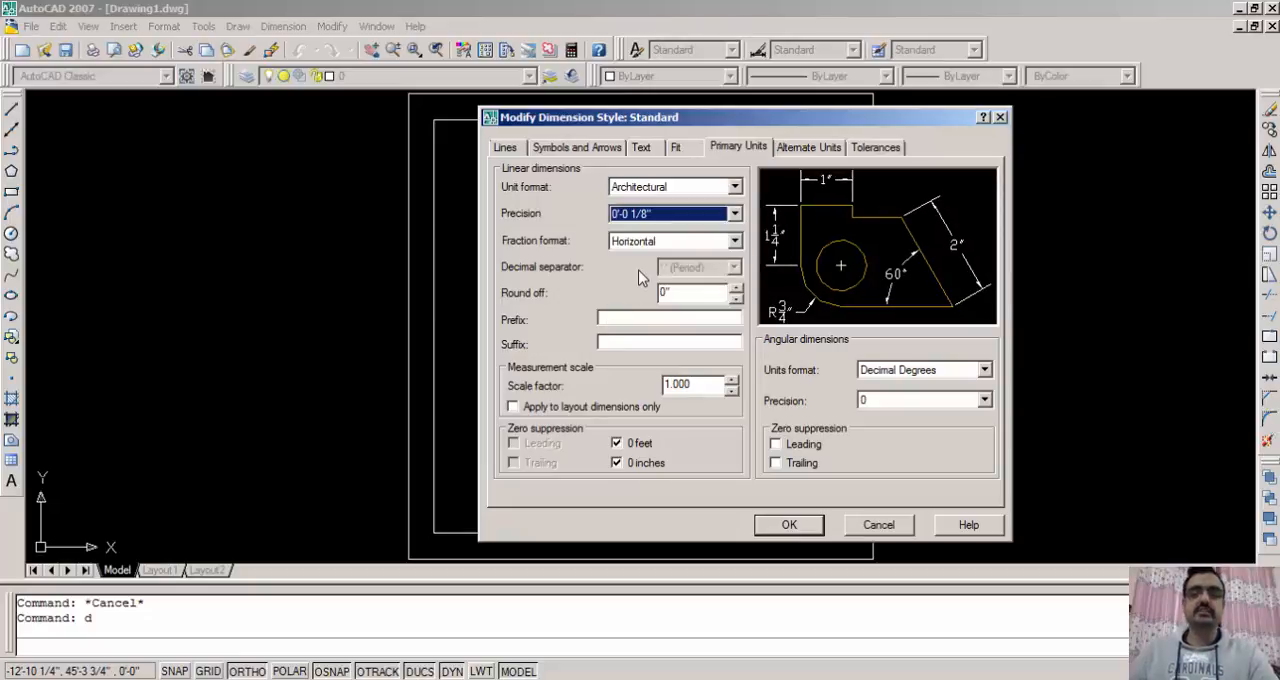
pyautogui.click(643, 150)
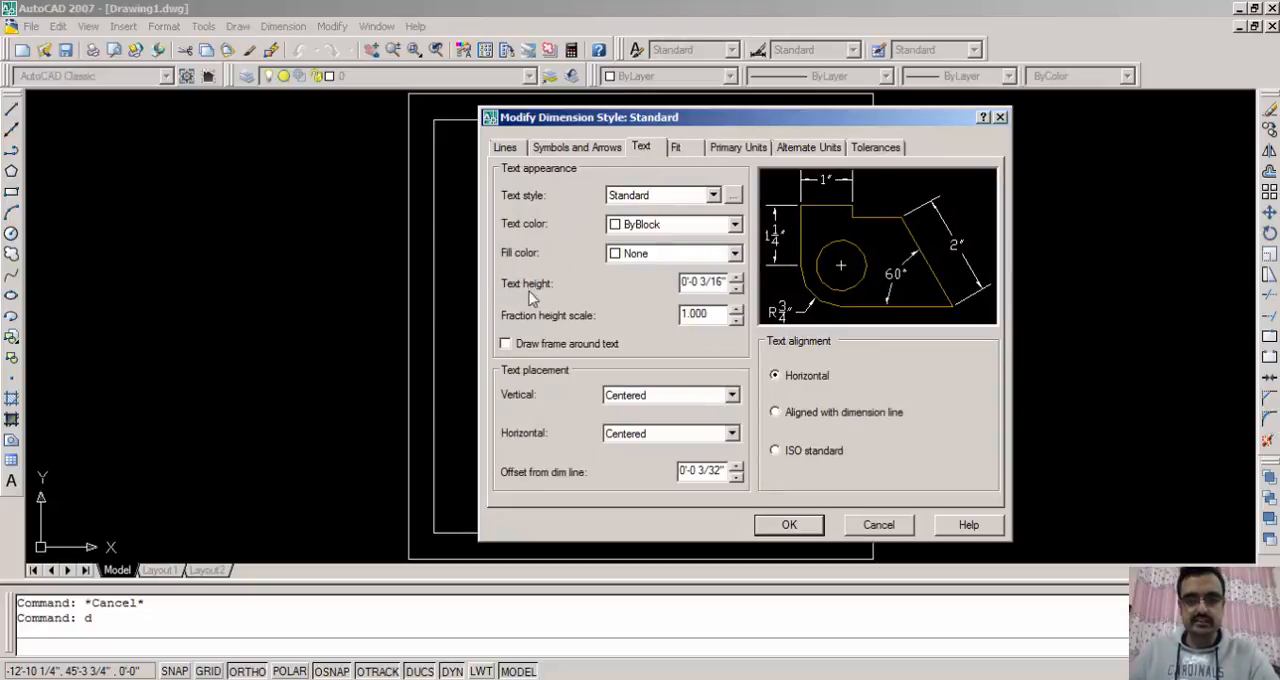
pyautogui.moveTo(716, 283); pyautogui.dragTo(681, 283)
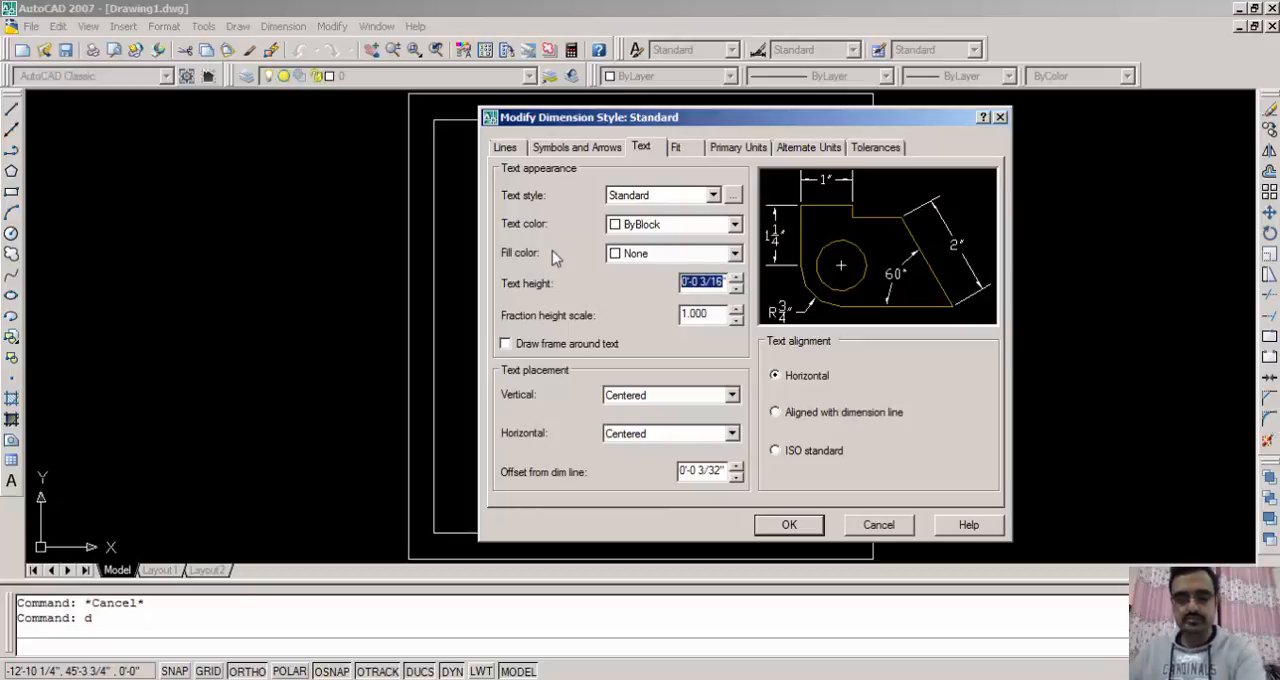
pyautogui.press('BackSpace')
pyautogui.write('9"')
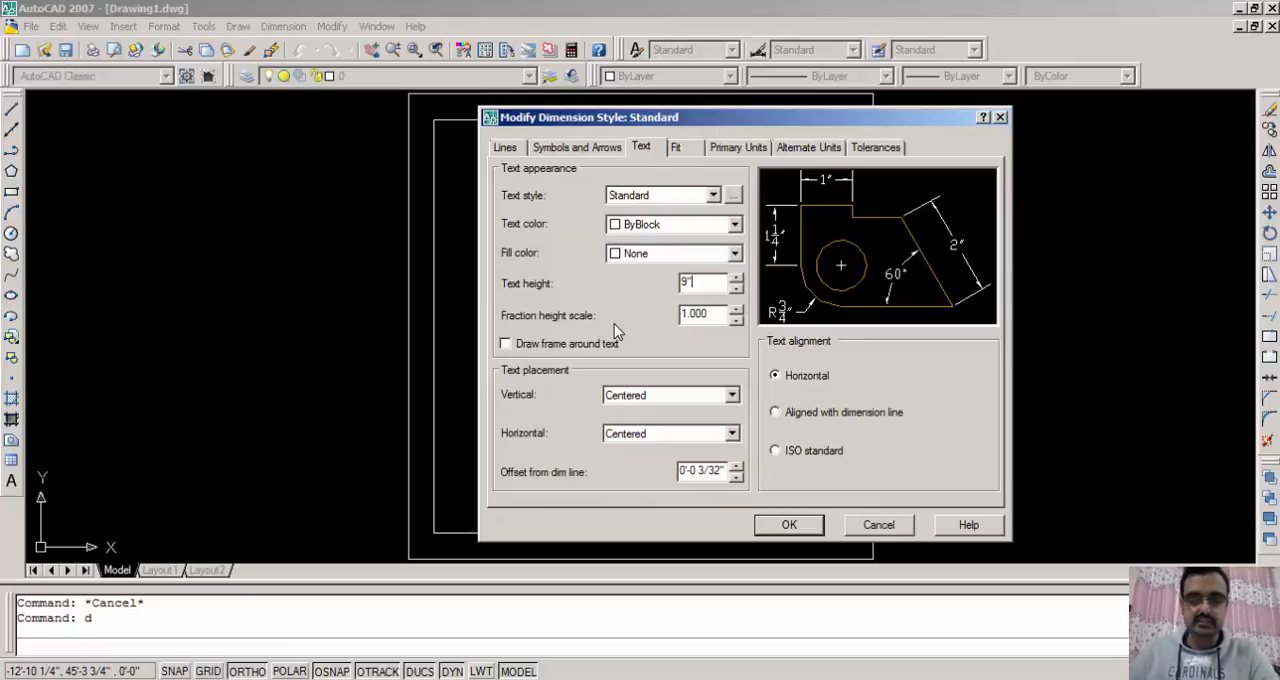
pyautogui.click(772, 527)
pyautogui.click(858, 470)
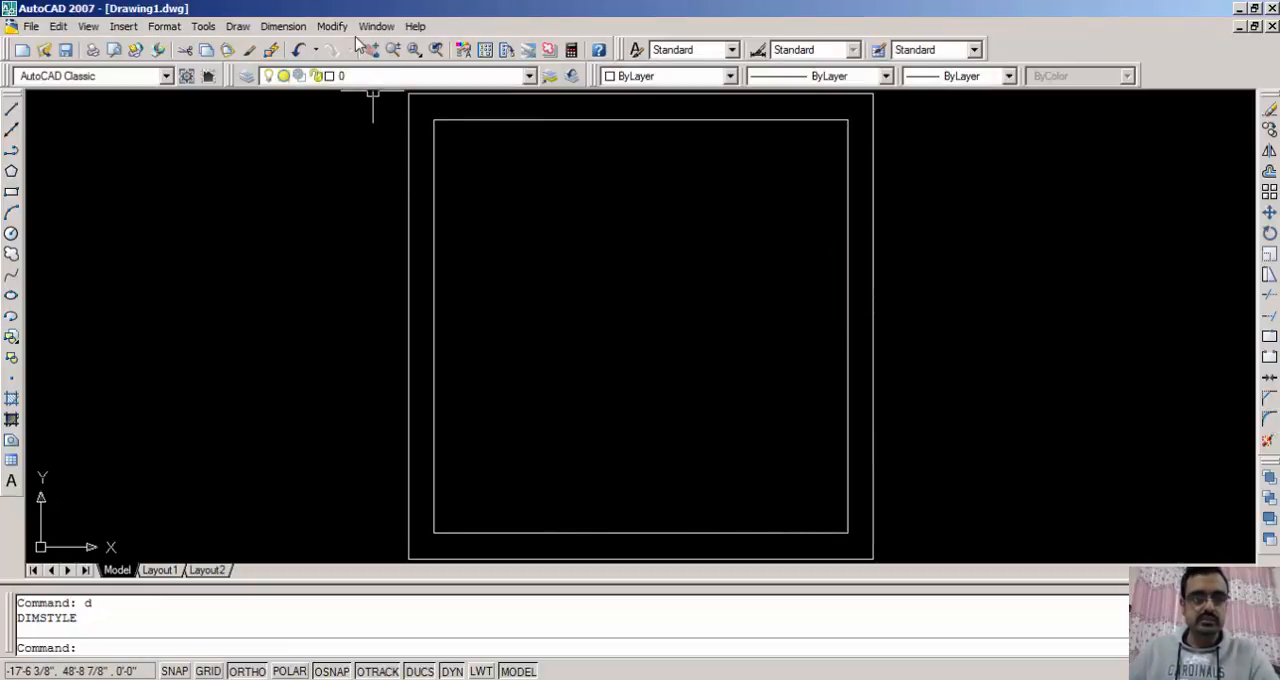
# - Add a Quick Dimension to the inner square's bottom line, placing it inside the room above that line
pyautogui.click(283, 26)
pyautogui.click(312, 46)
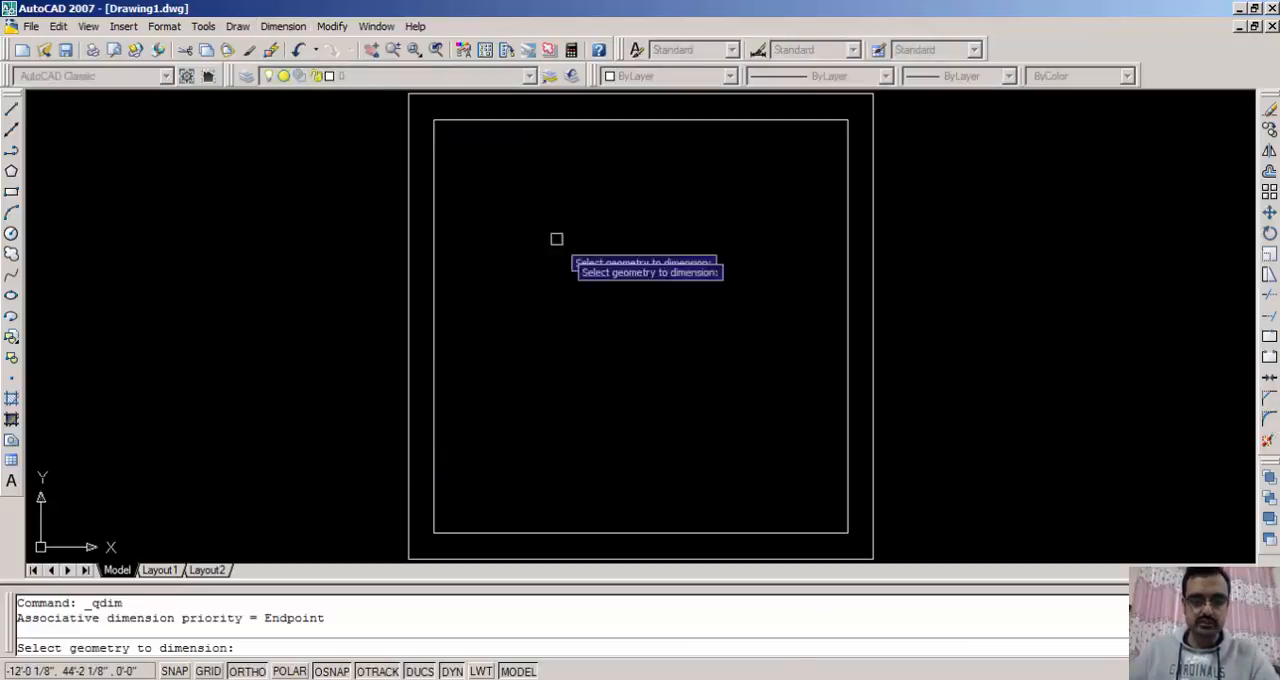
pyautogui.click(598, 530)
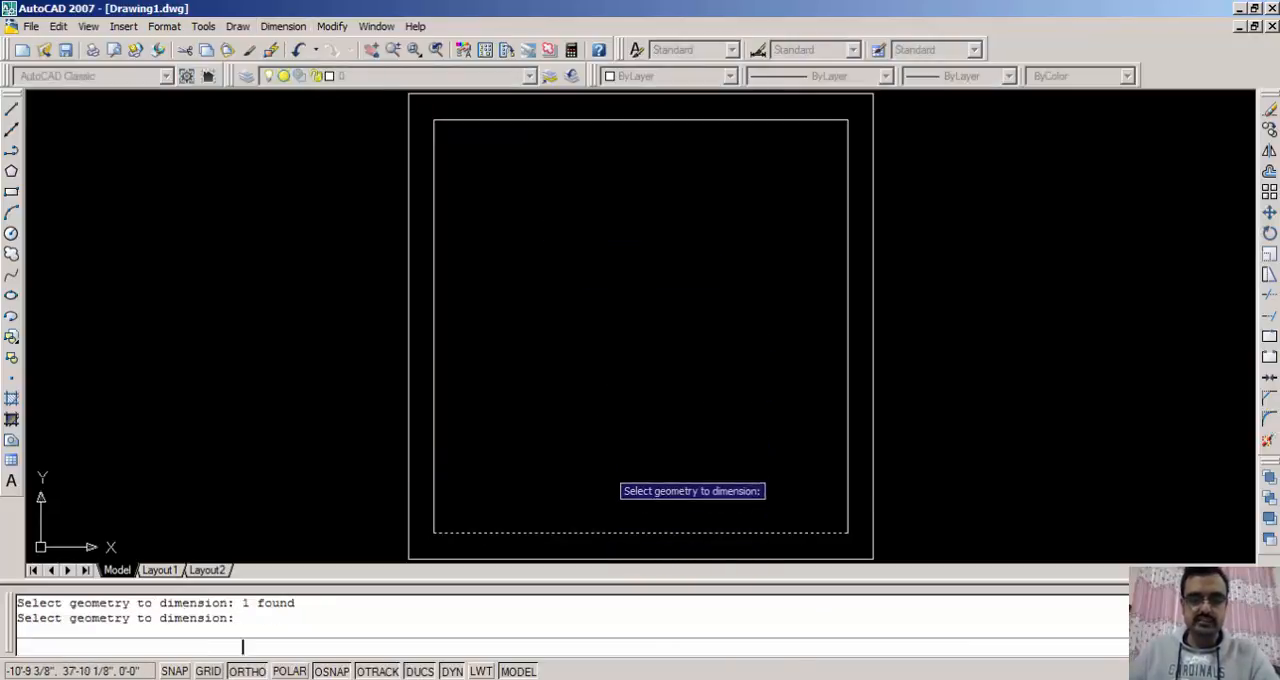
pyautogui.press('Return')
pyautogui.click(598, 457)
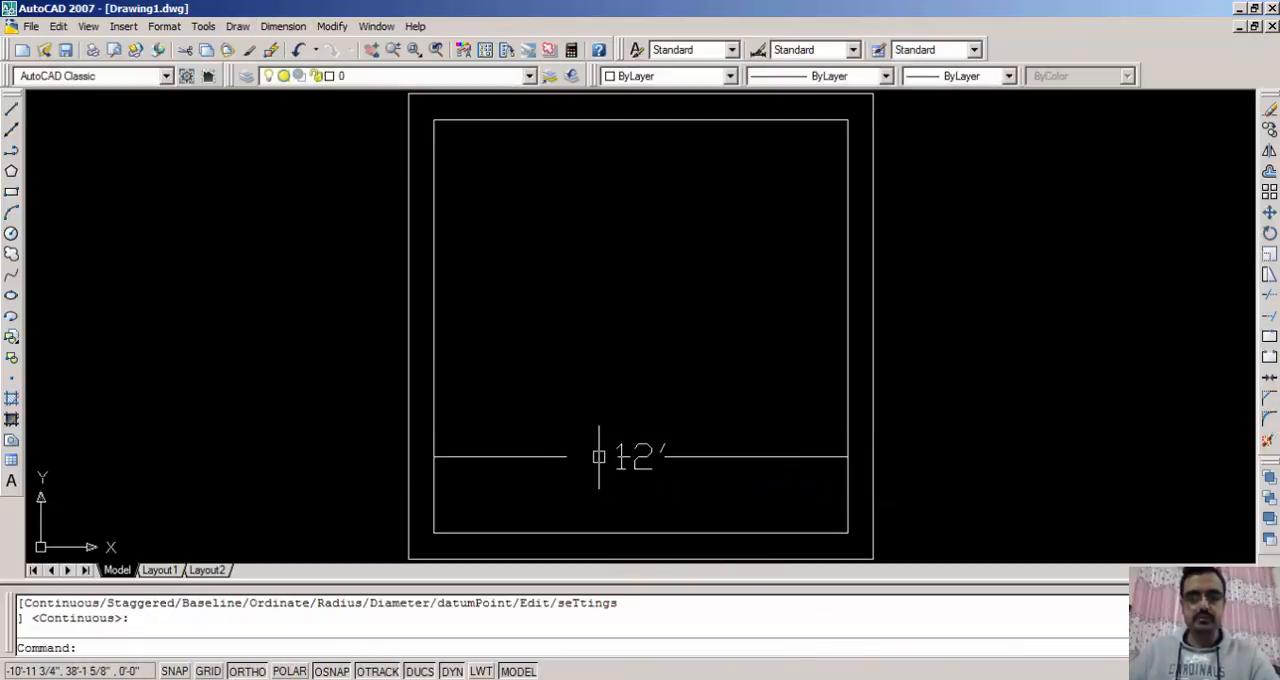
pyautogui.scroll(4, 660, 491)
pyautogui.scroll(2, 645, 338)
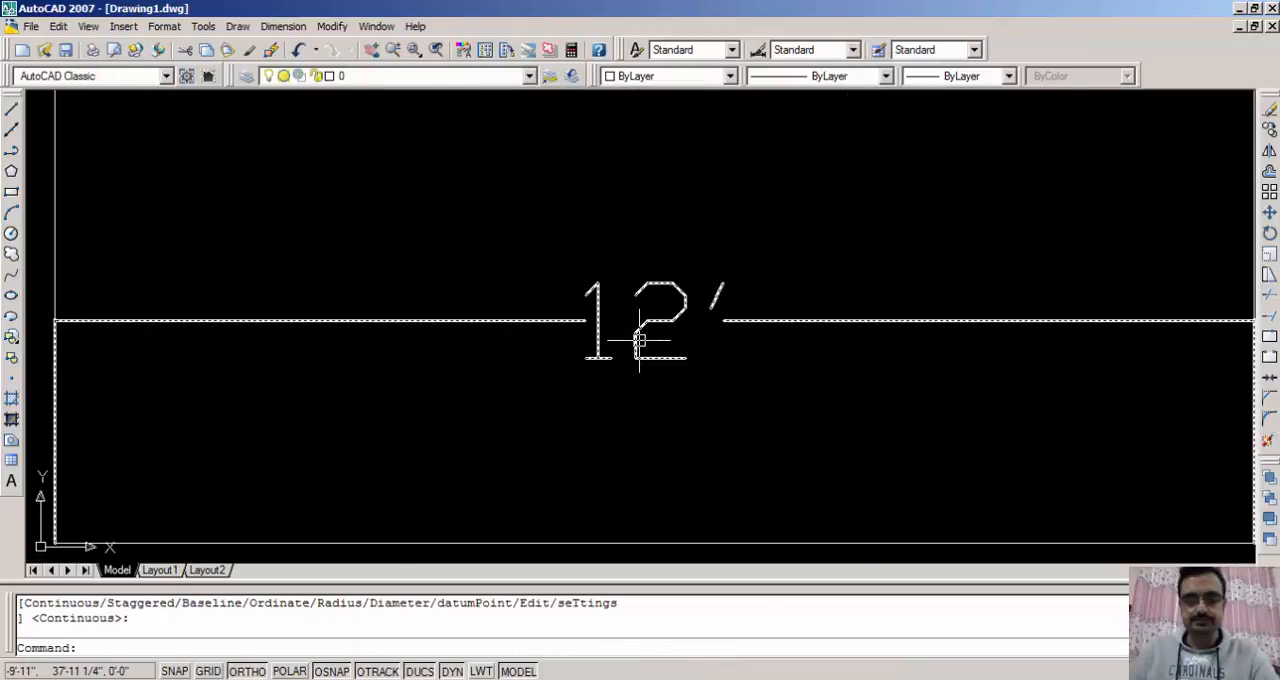
pyautogui.scroll(-4, 651, 334)
pyautogui.scroll(-2, 608, 405)
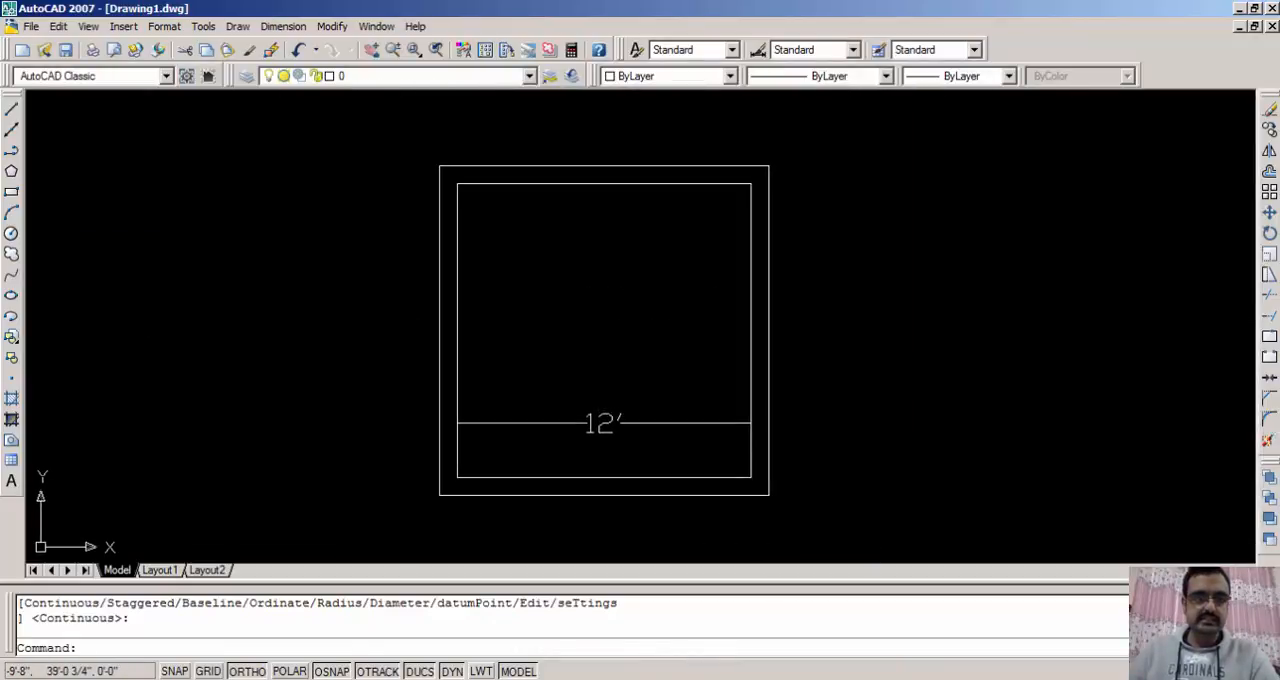
# - Add a Quick Dimension to the inner square's right line, placing it inside the room
pyautogui.click(283, 26)
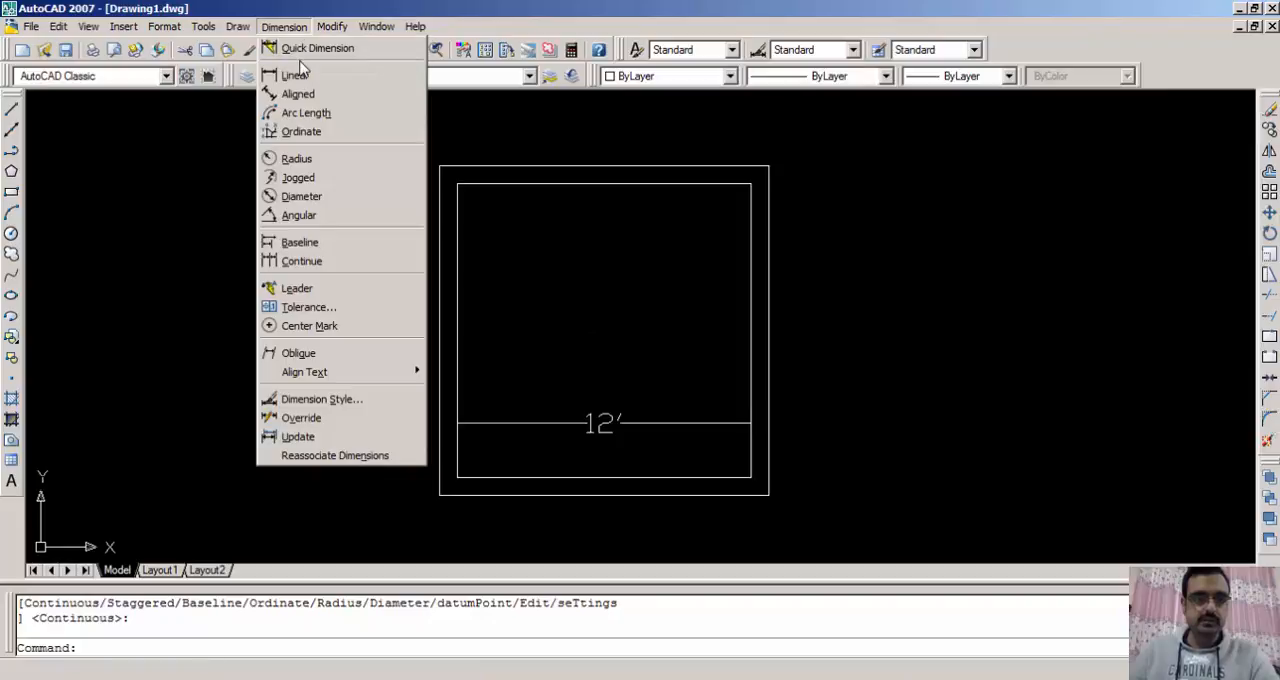
pyautogui.click(316, 50)
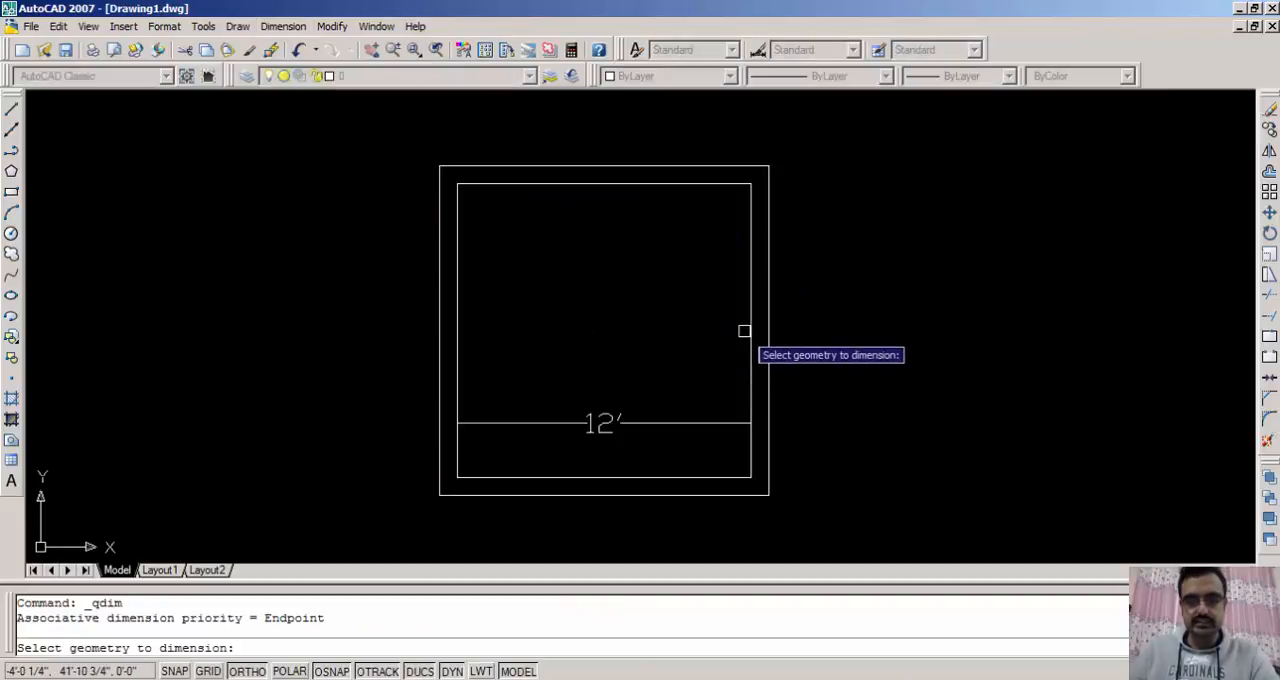
pyautogui.click(750, 327)
pyautogui.press('Return')
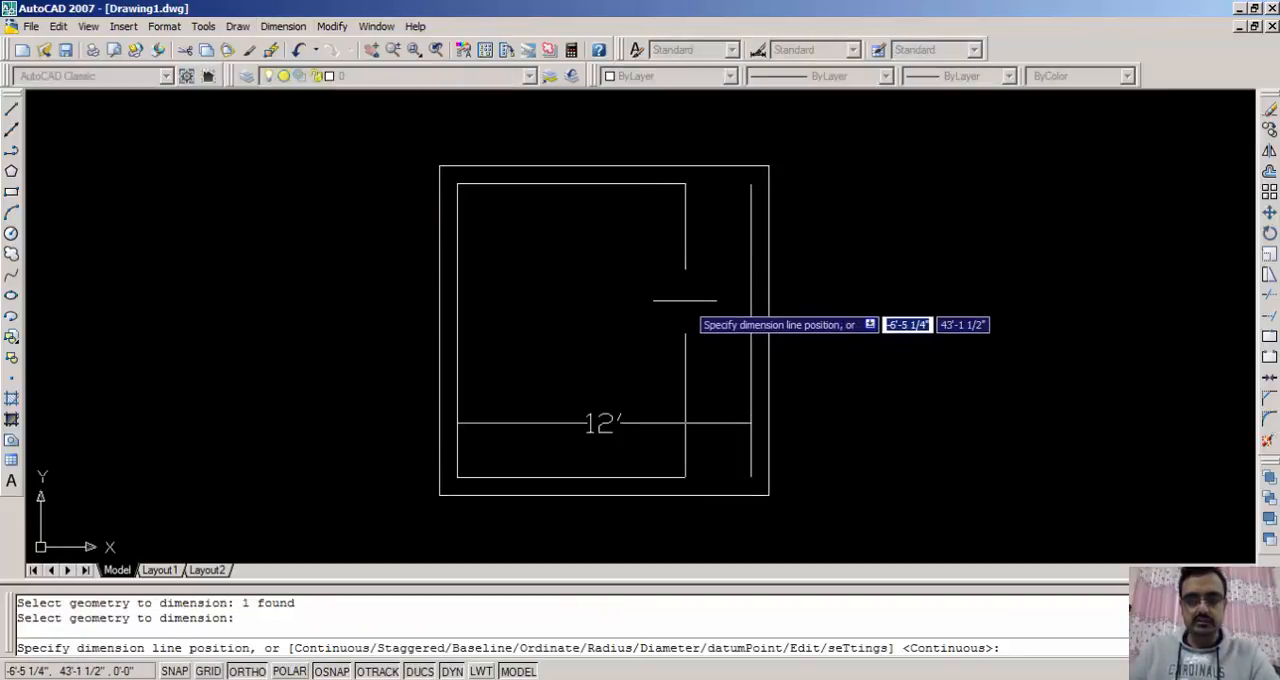
pyautogui.click(686, 300)
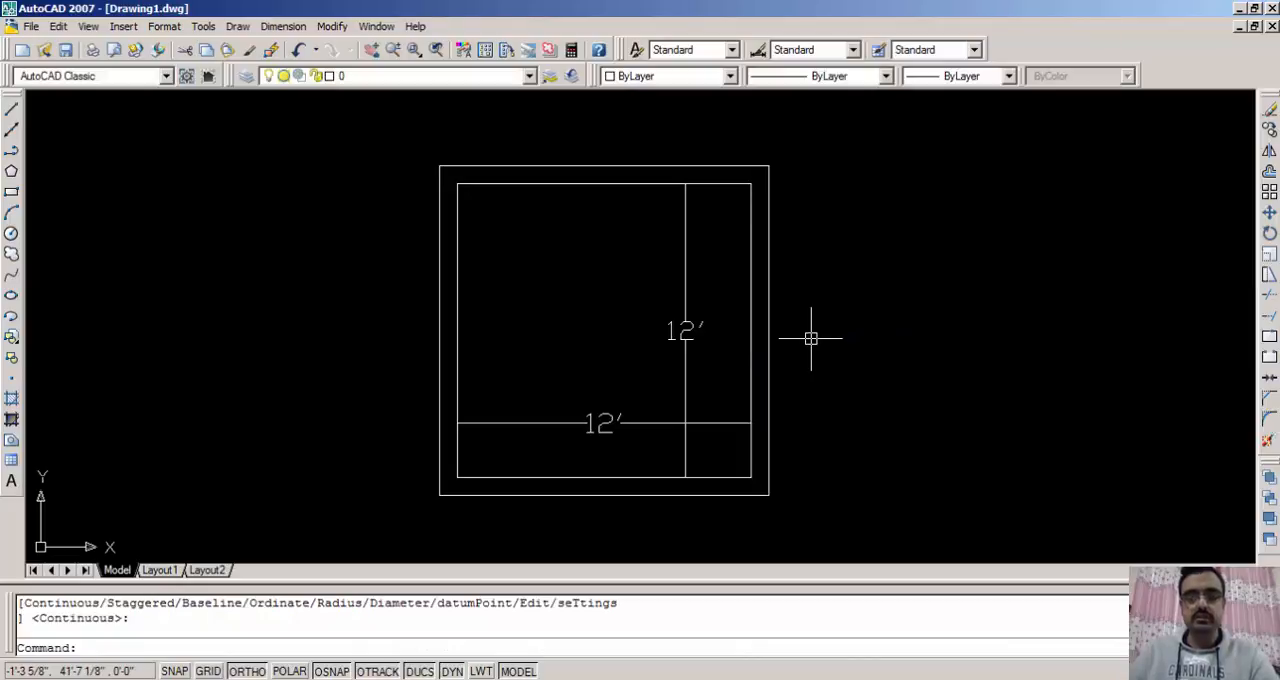
# - Erase both the horizontal and the vertical dimension from the room
pyautogui.click(708, 444)
pyautogui.click(680, 409)
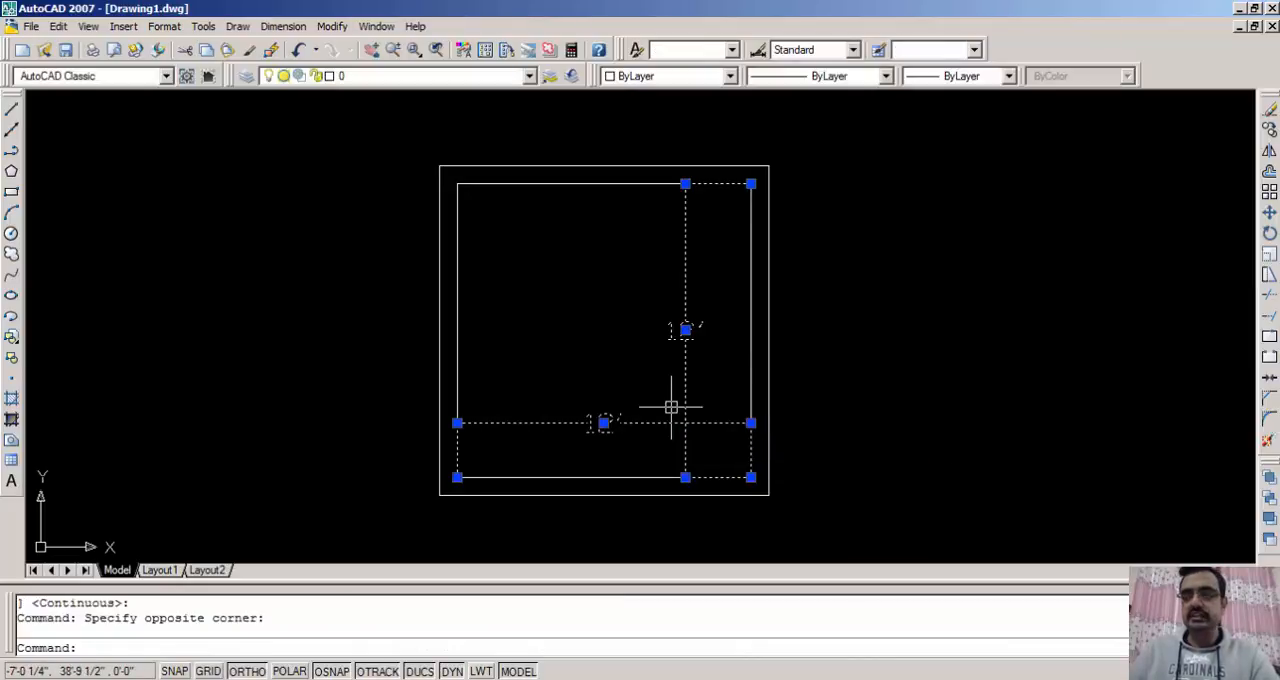
pyautogui.click(1269, 110)
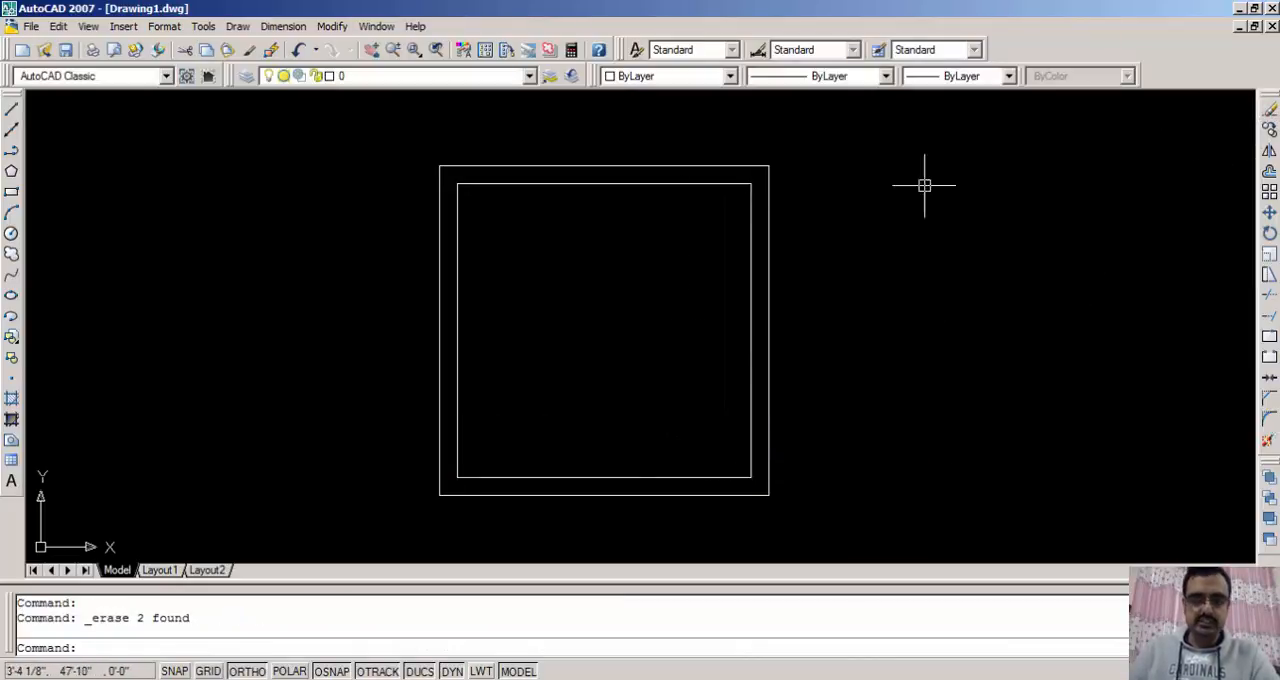
pyautogui.middleClick(609, 220)
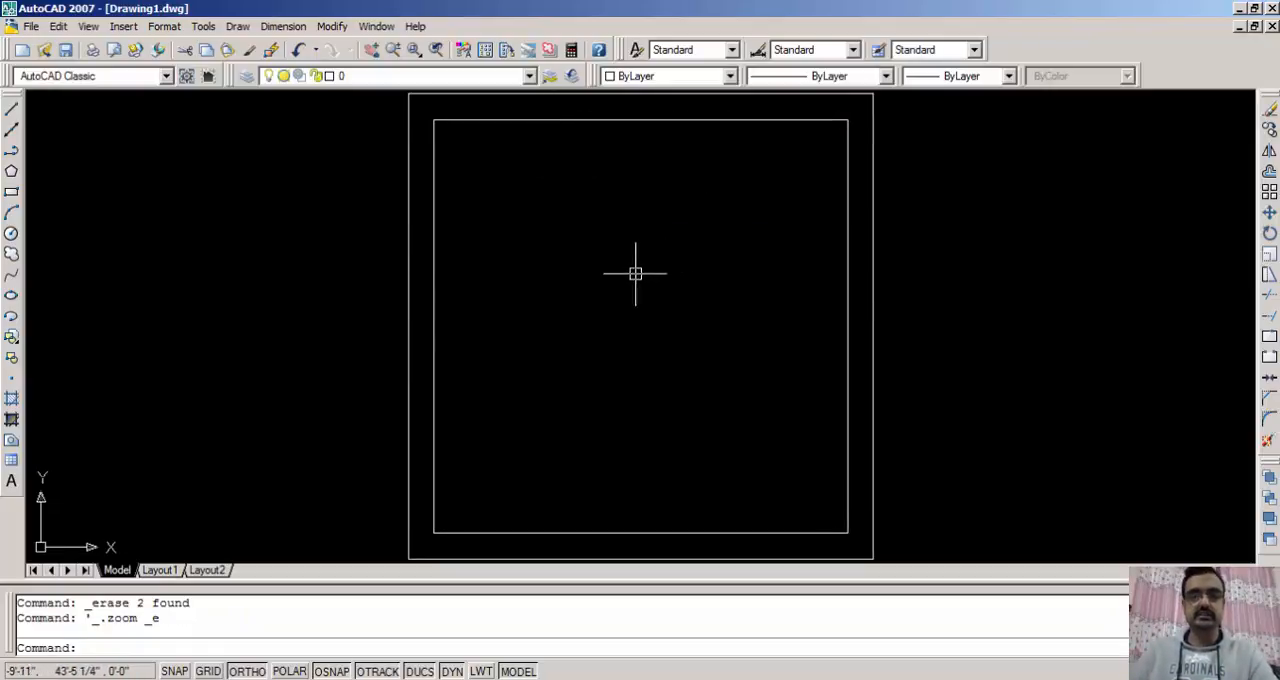
pyautogui.scroll(-2, 572, 320)
pyautogui.moveTo(572, 320); pyautogui.dragTo(545, 342, button='middle')
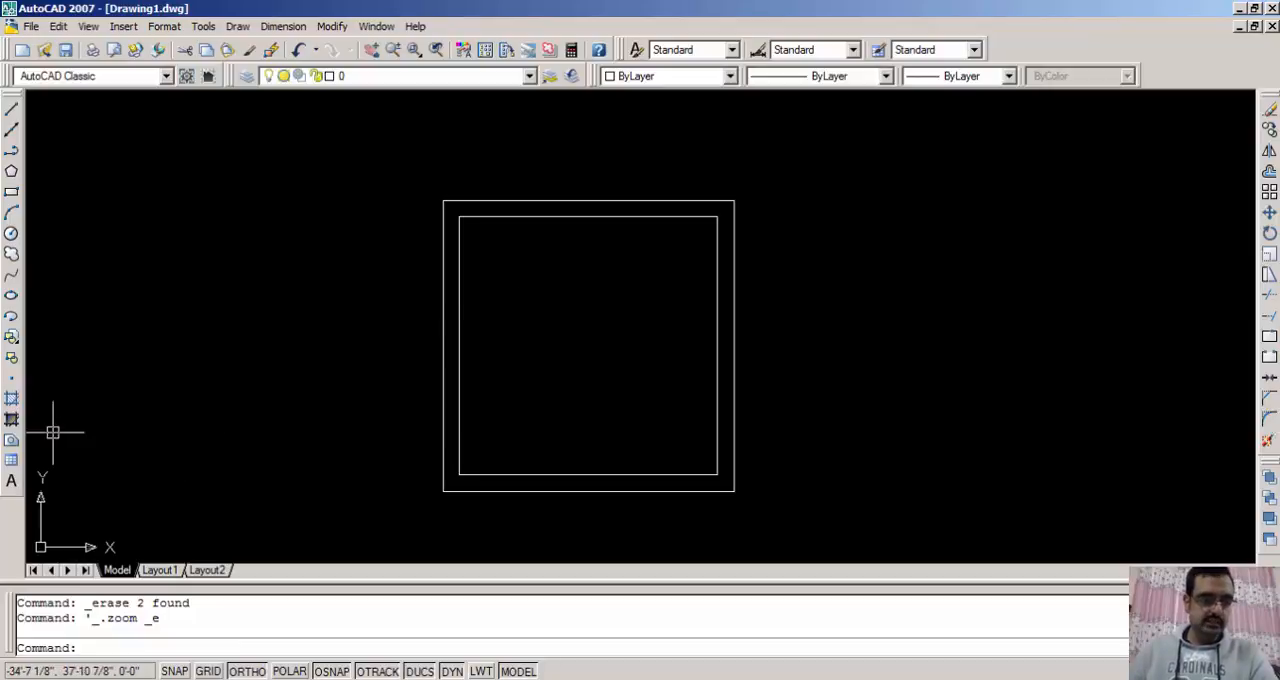
pyautogui.click(14, 489)
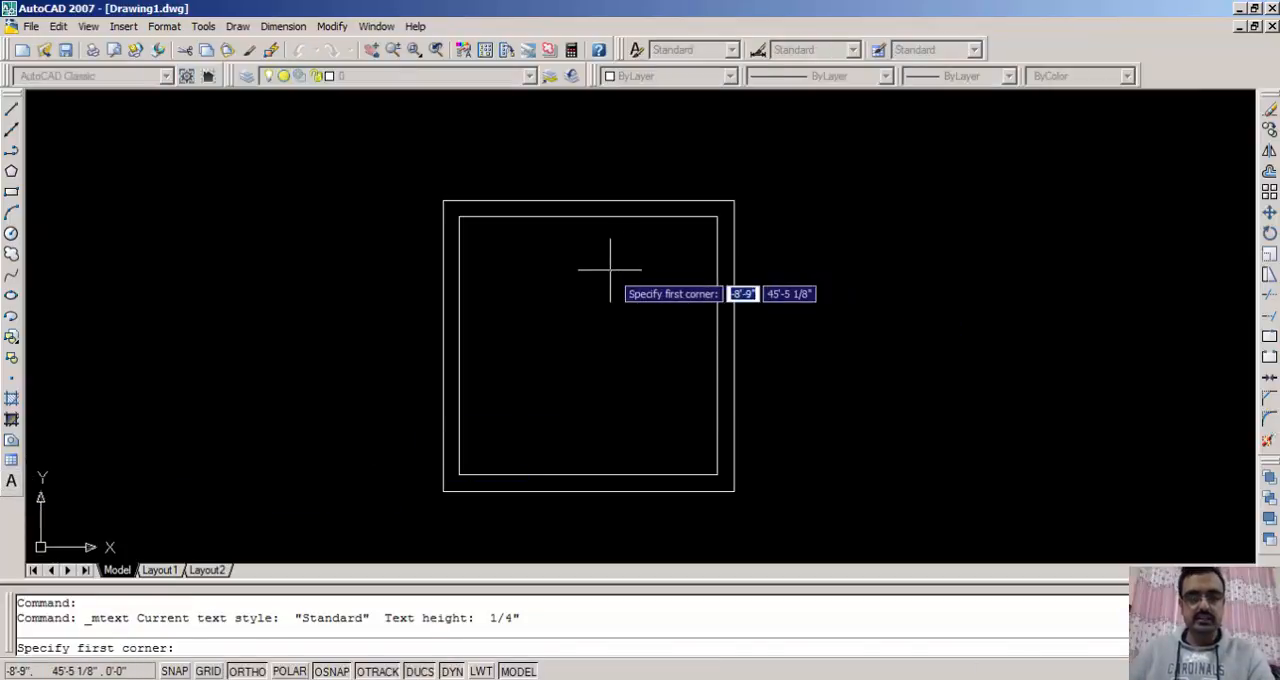
pyautogui.press('Escape')
pyautogui.press('Escape')
pyautogui.press('Escape')
# - Create multiline text spanning the inner square from its upper-left to lower-right corner, reading ROOM and 12'-0" X 12'-0" on two lines
pyautogui.write('t')
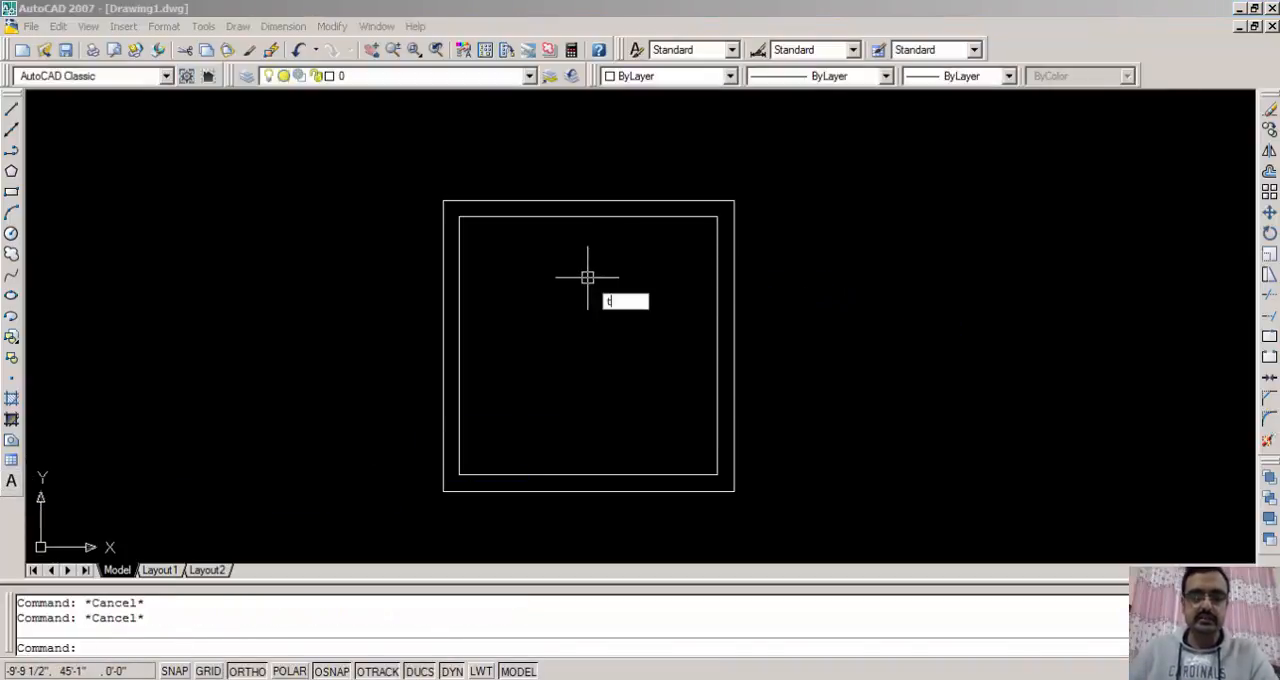
pyautogui.press('Return')
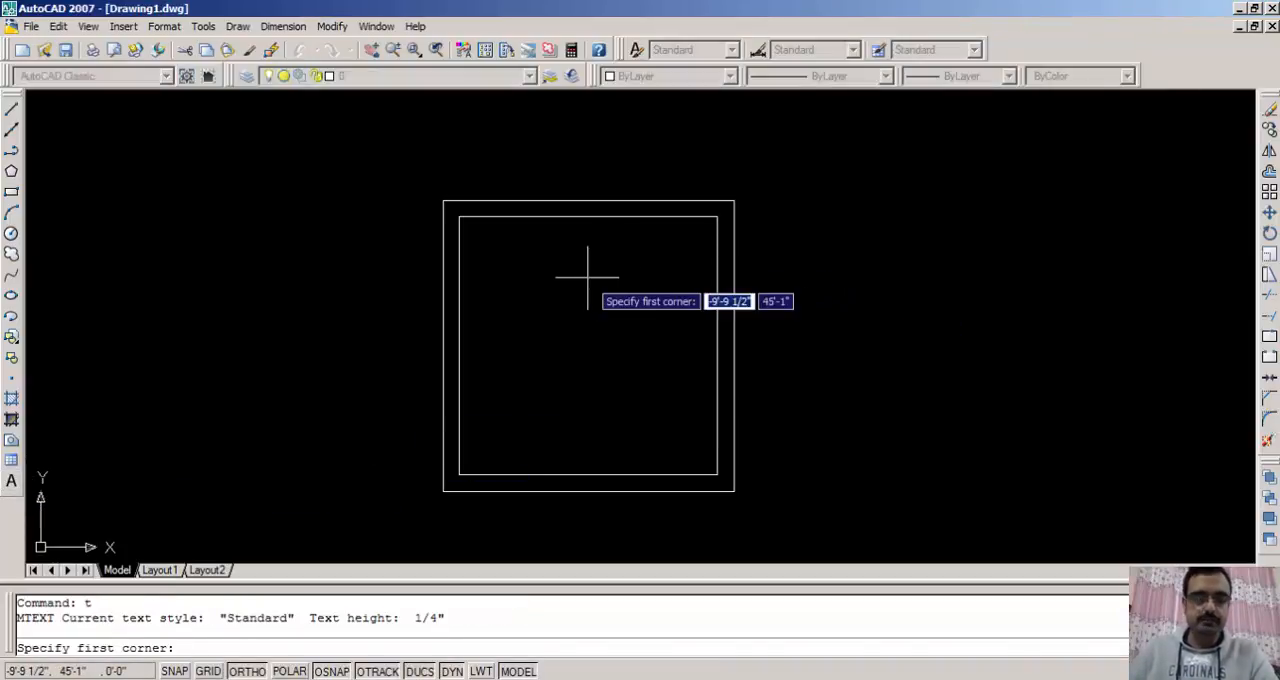
pyautogui.click(459, 216)
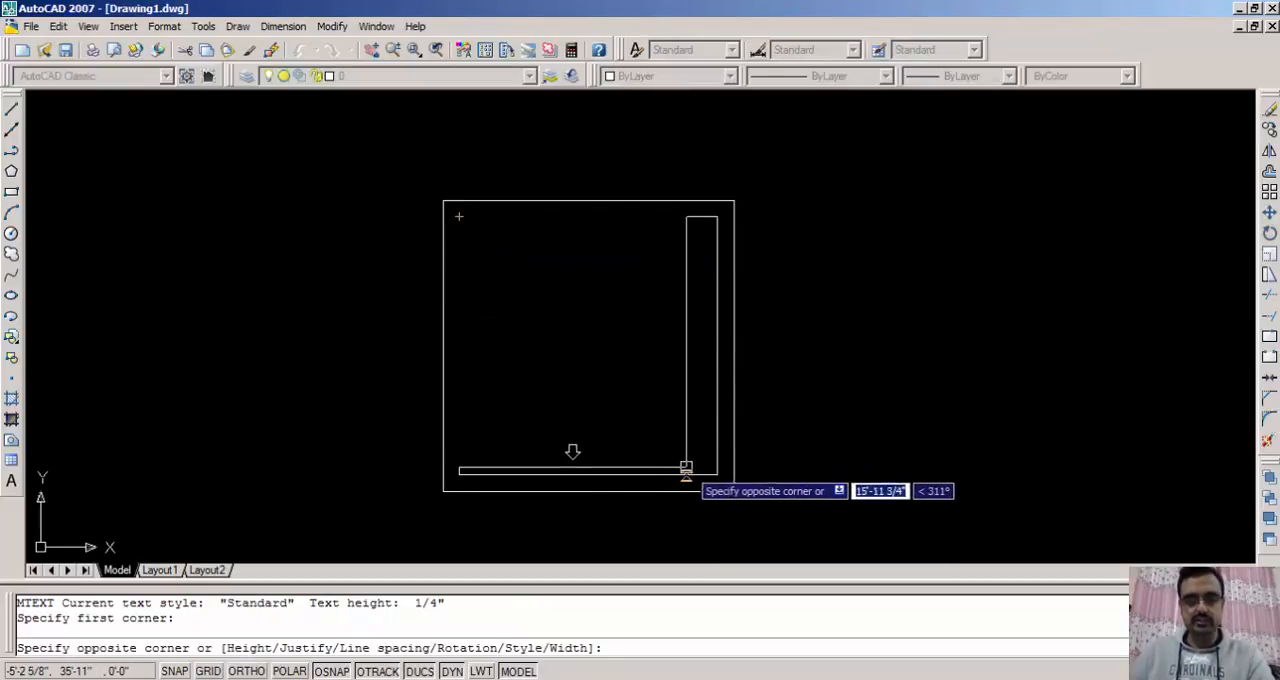
pyautogui.click(717, 475)
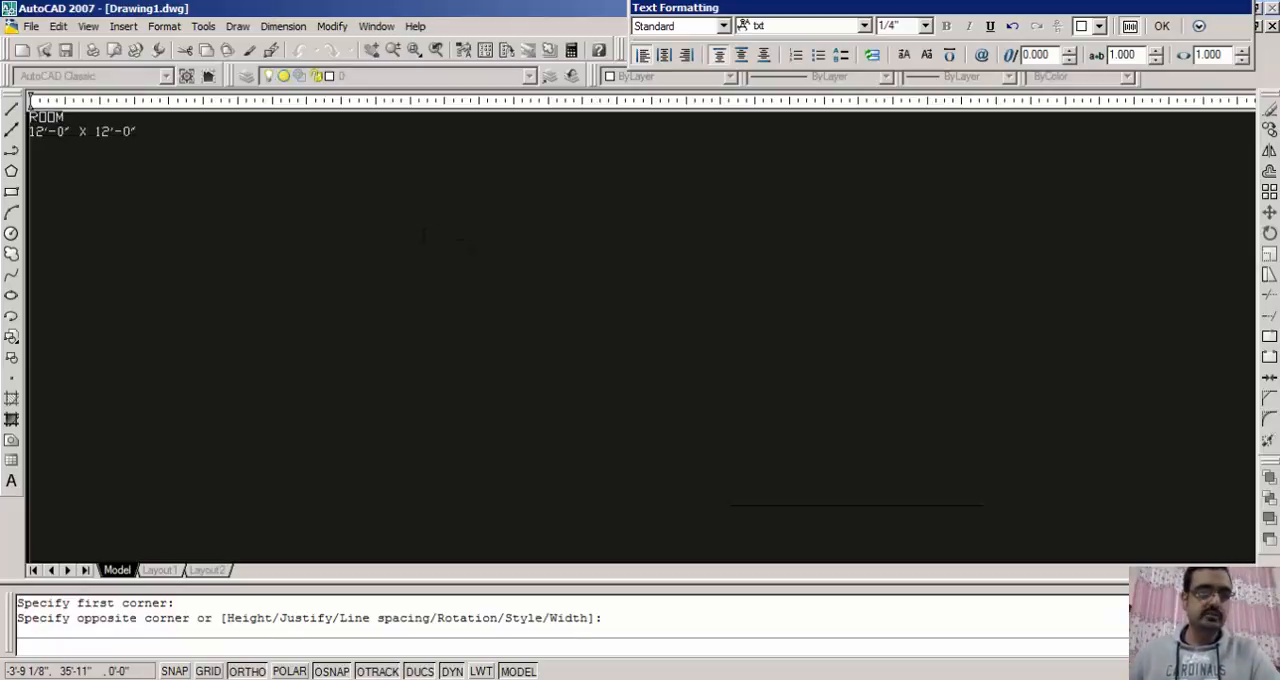
# - Format all of the room label text with the Romantic font at a height of 9"
pyautogui.hotkey('ctrl', 'a')
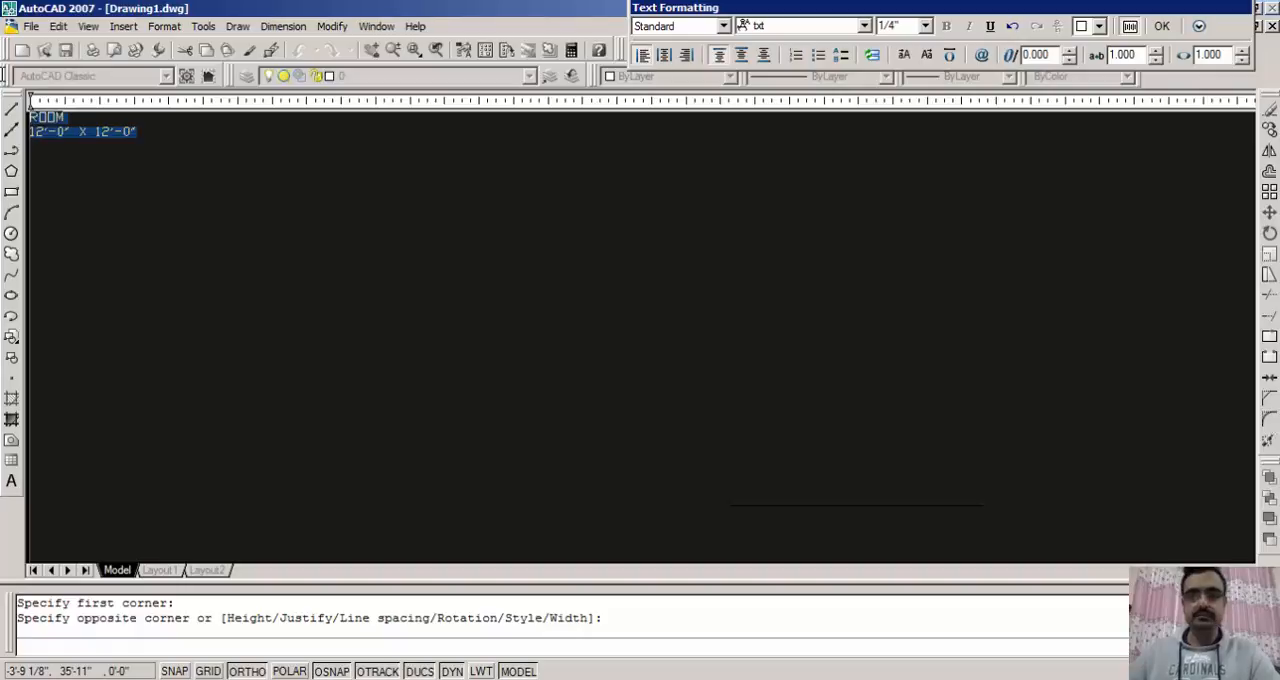
pyautogui.click(783, 26)
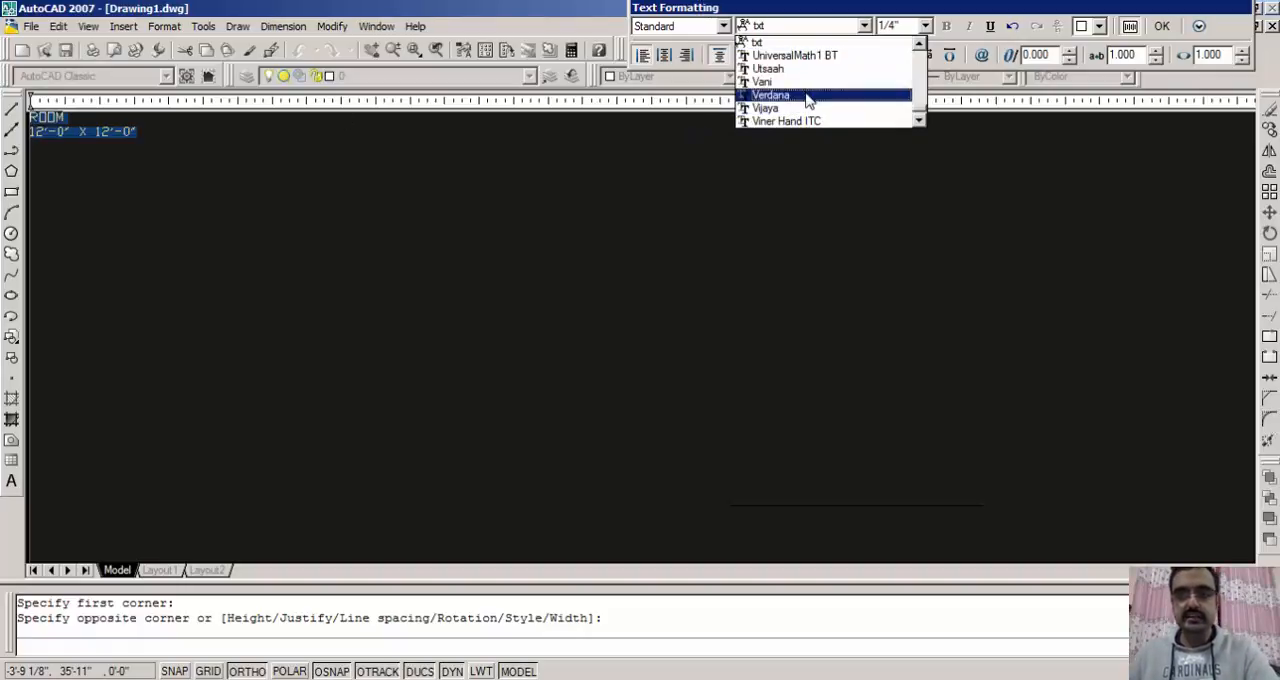
pyautogui.write('ro')
pyautogui.scroll(-1, 805, 88)
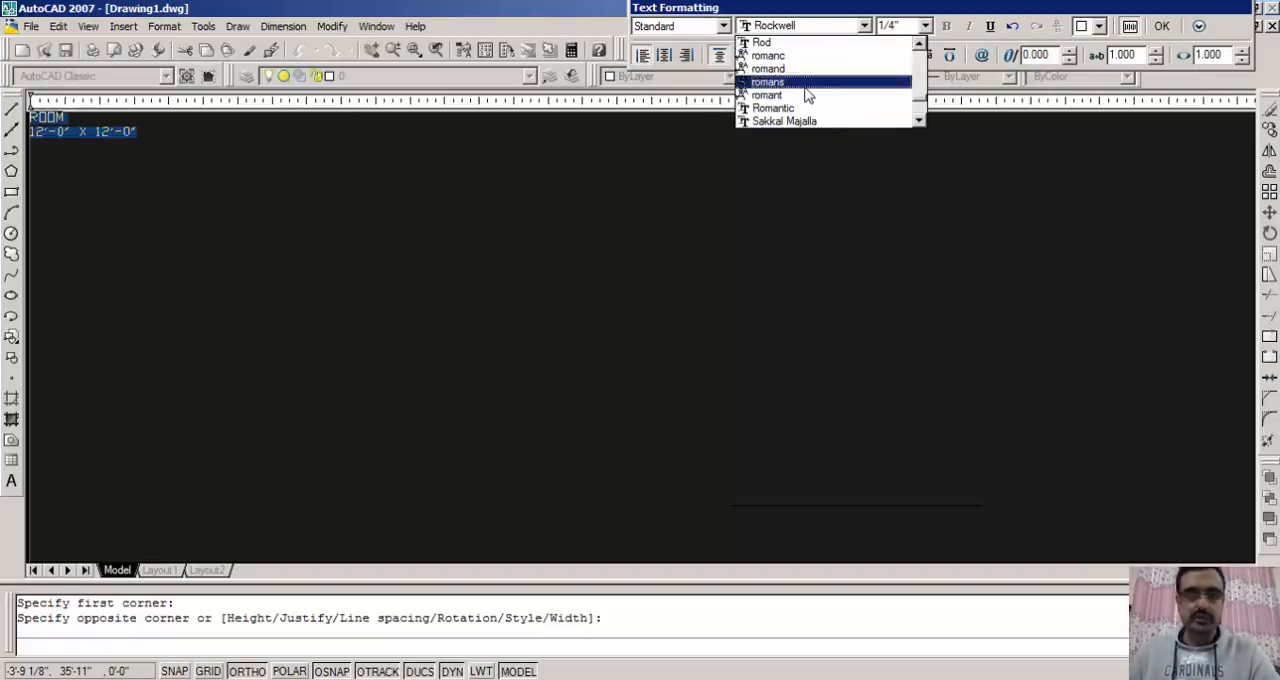
pyautogui.click(793, 108)
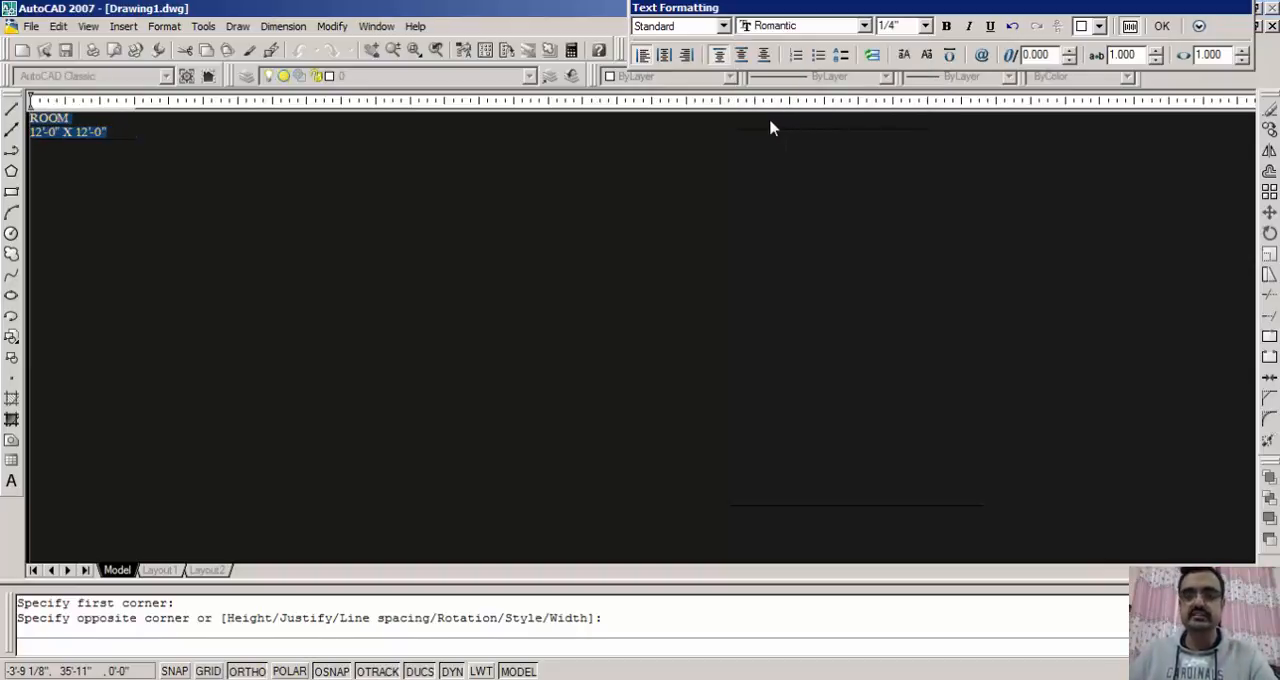
pyautogui.click(897, 29)
pyautogui.write('3')
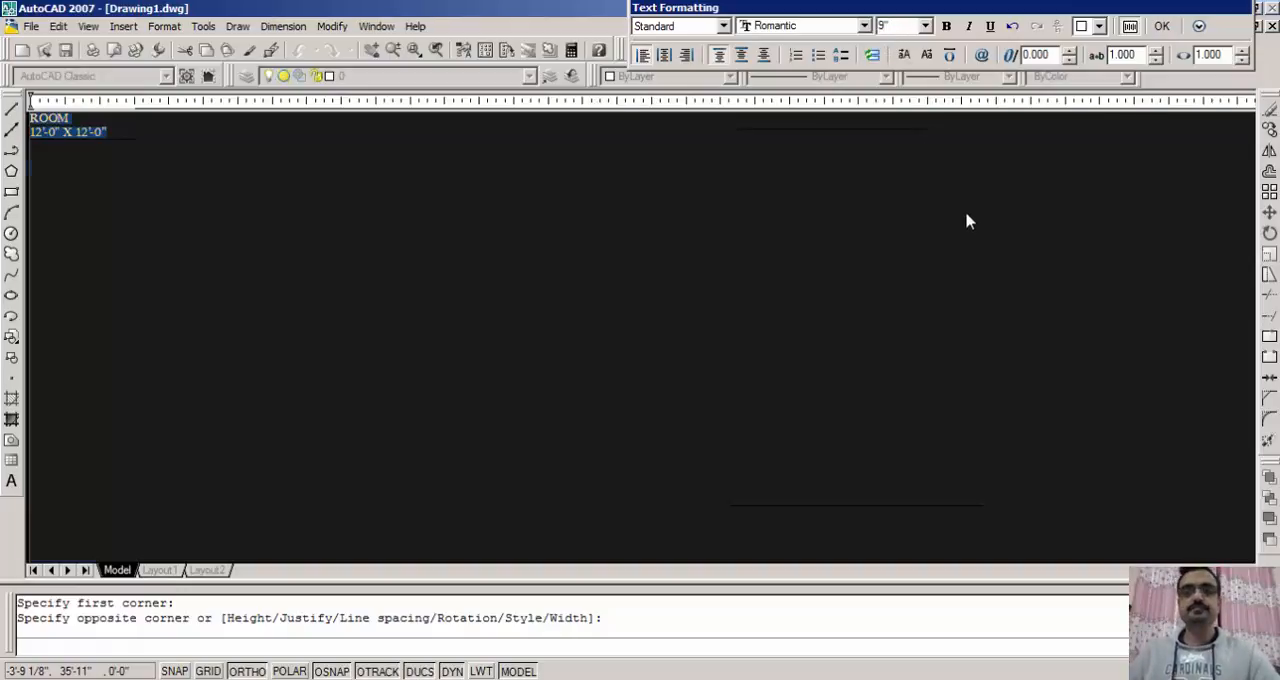
pyautogui.press('Return')
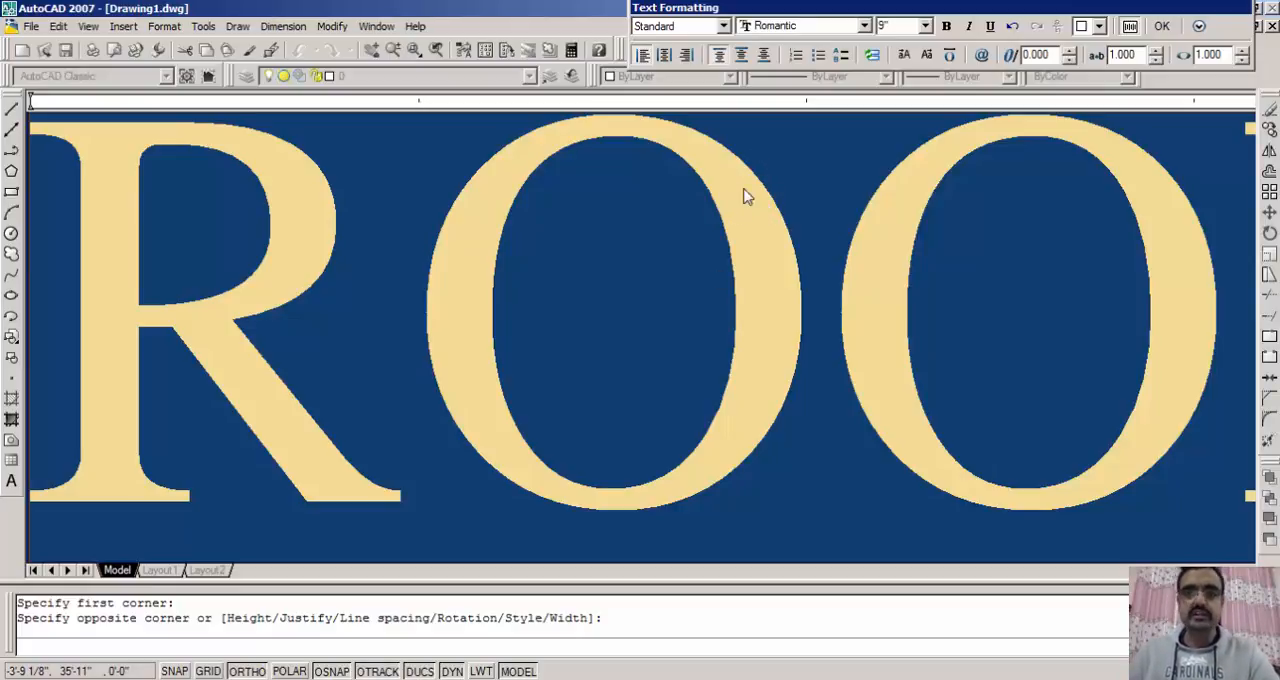
# - Centre the room label horizontally and vertically in its text box, colour it green, and finish the text
pyautogui.click(668, 60)
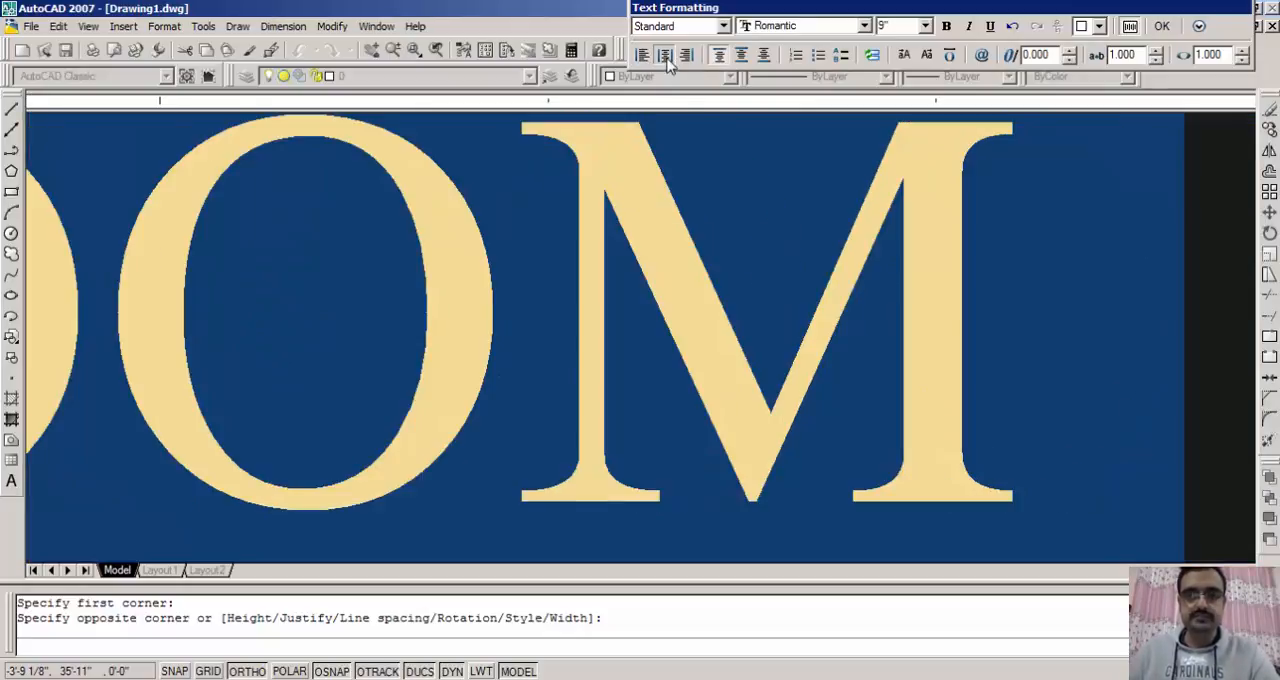
pyautogui.click(739, 62)
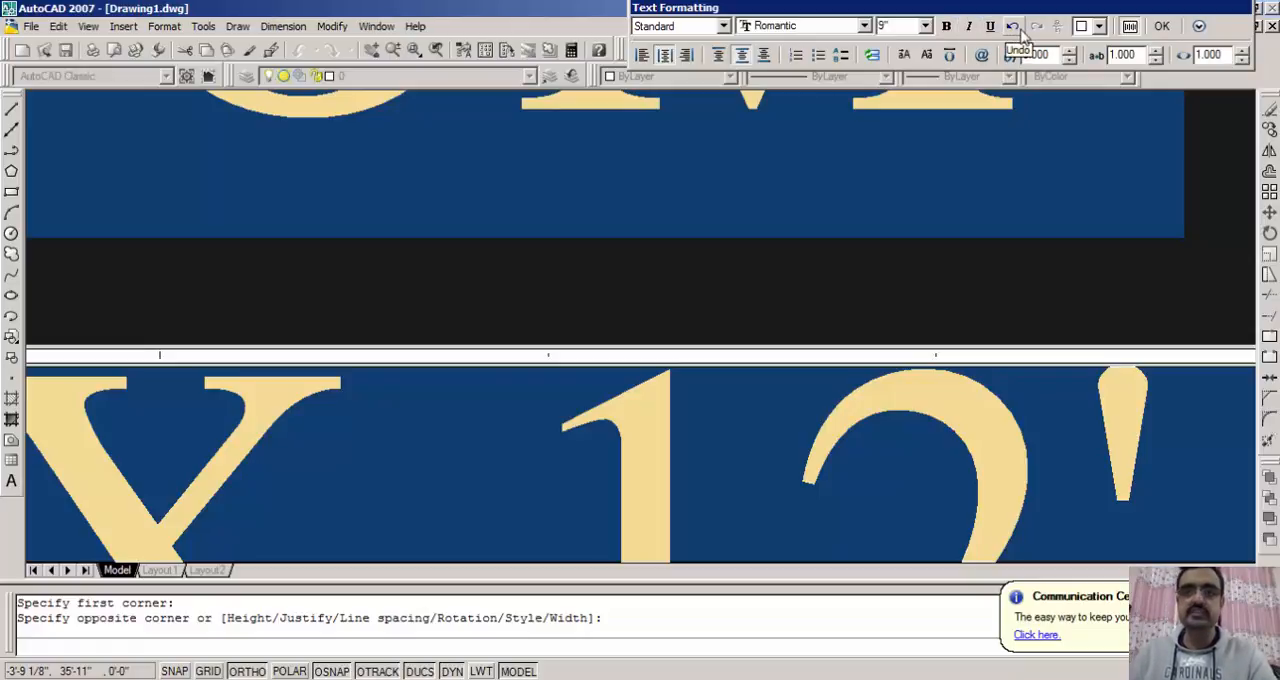
pyautogui.click(1093, 28)
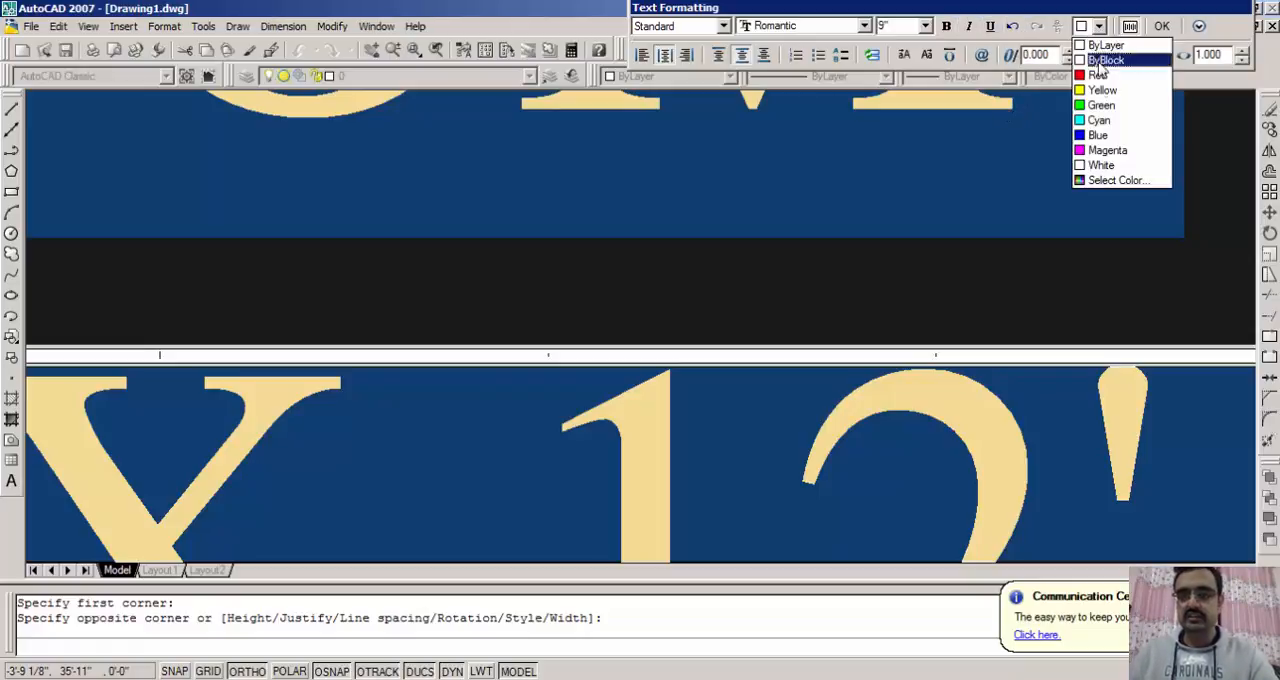
pyautogui.click(1100, 105)
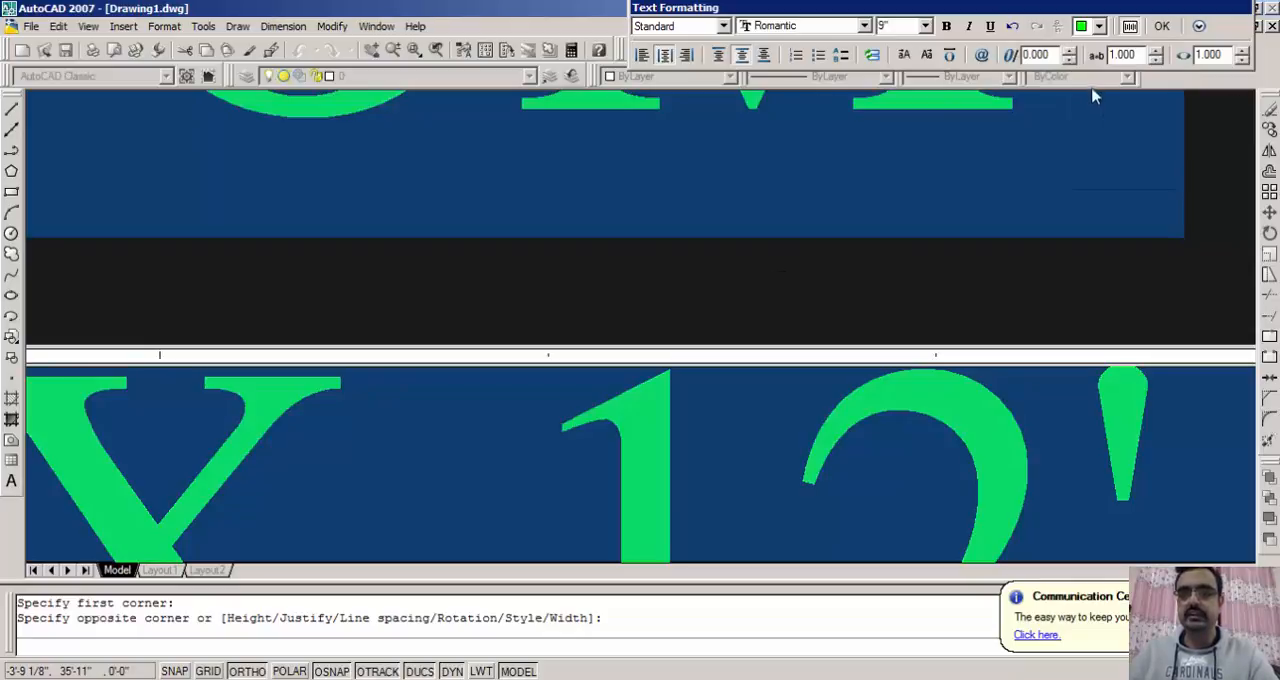
pyautogui.click(1161, 26)
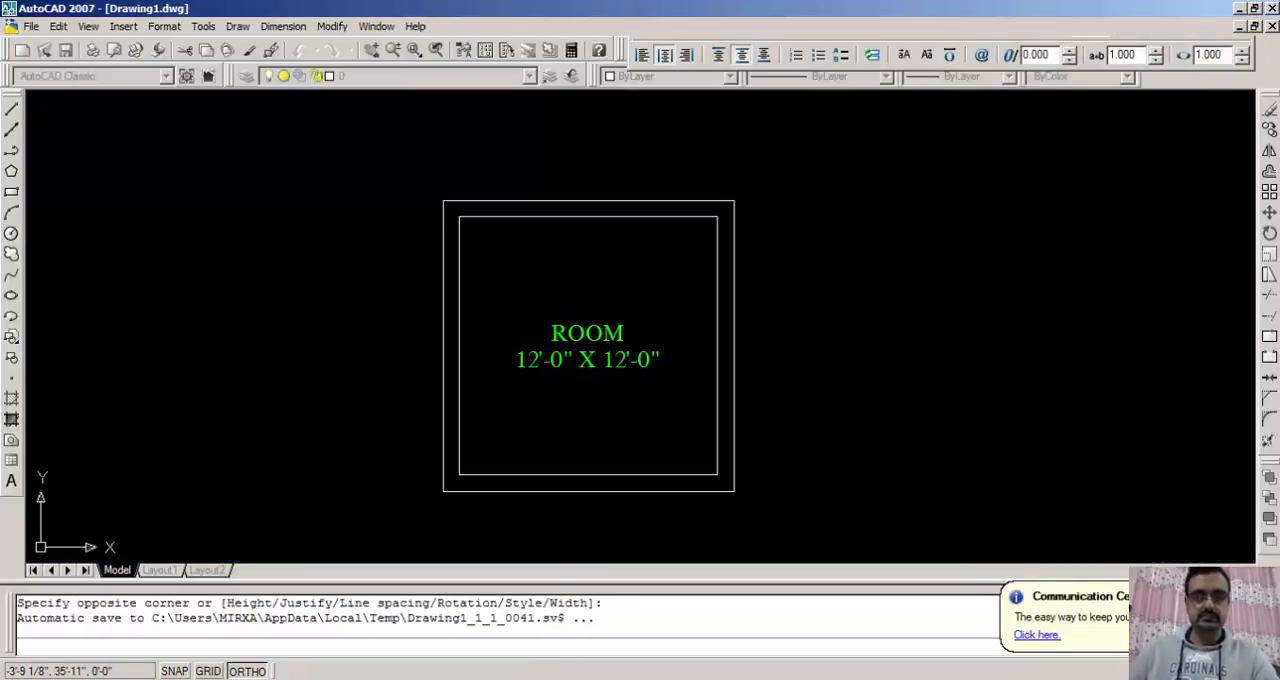
pyautogui.scroll(2, 603, 391)
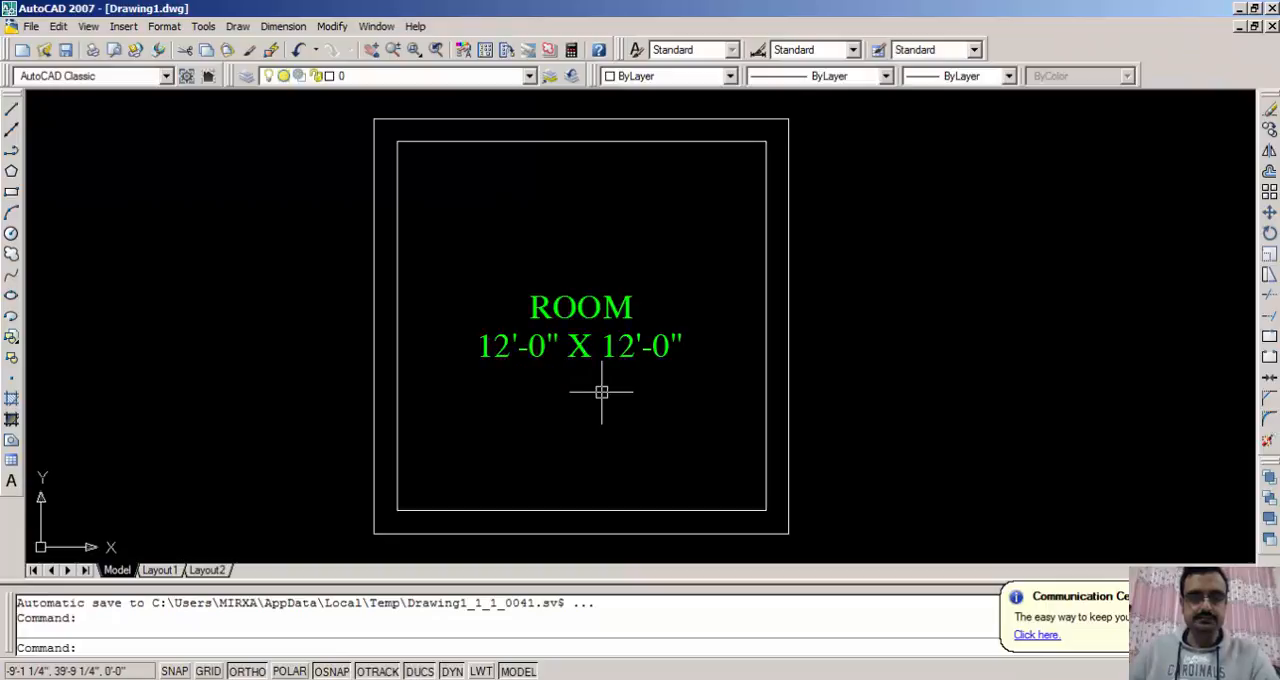
pyautogui.moveTo(603, 391); pyautogui.dragTo(638, 394, button='middle')
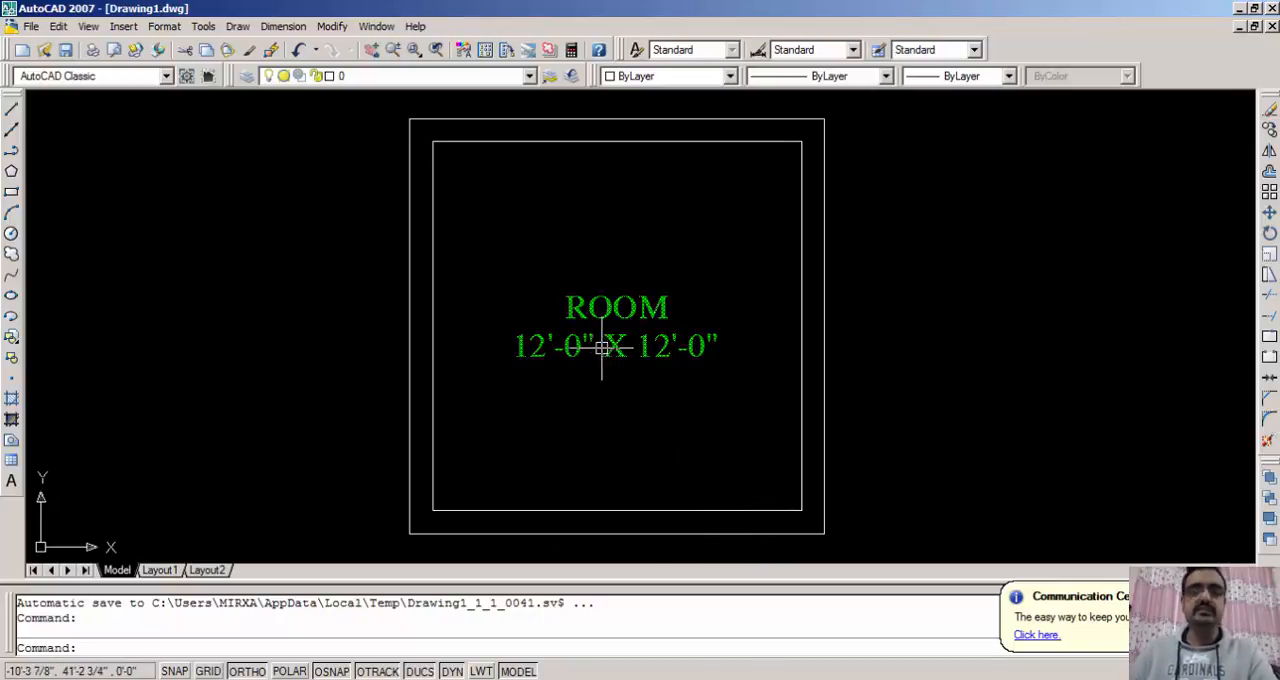
pyautogui.moveTo(617, 400); pyautogui.dragTo(629, 386, button='middle')
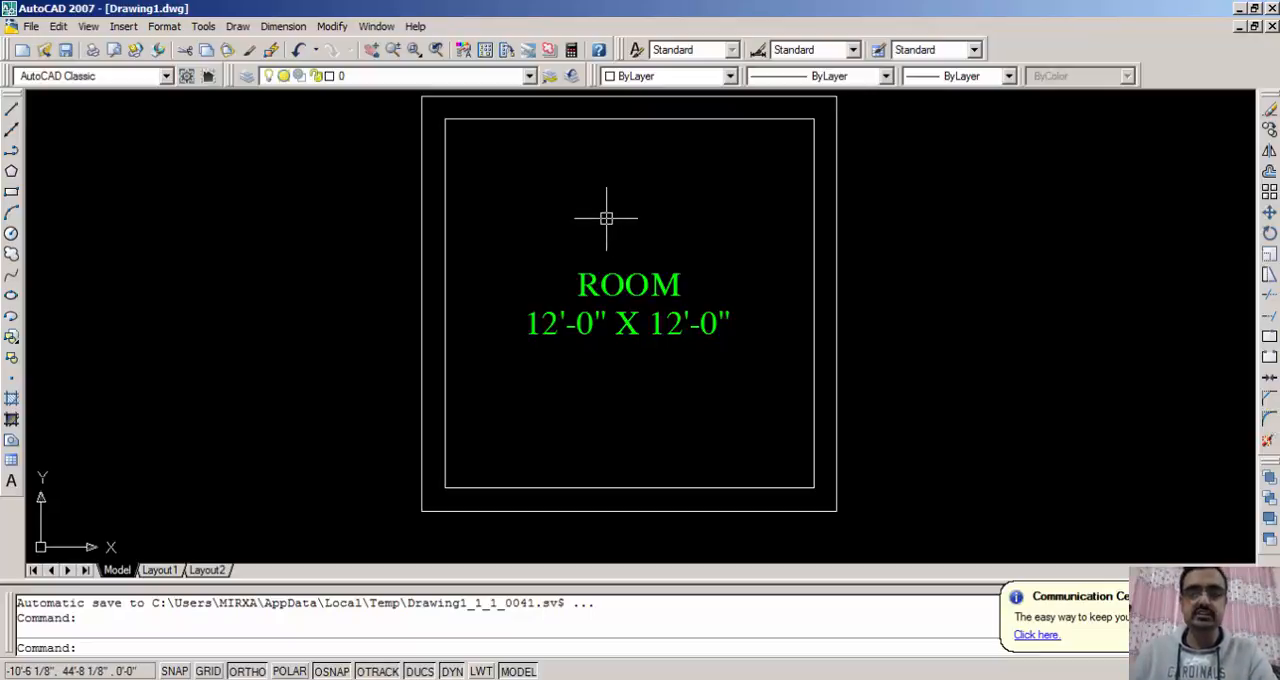
pyautogui.middleClick(604, 216)
pyautogui.middleClick(604, 216)
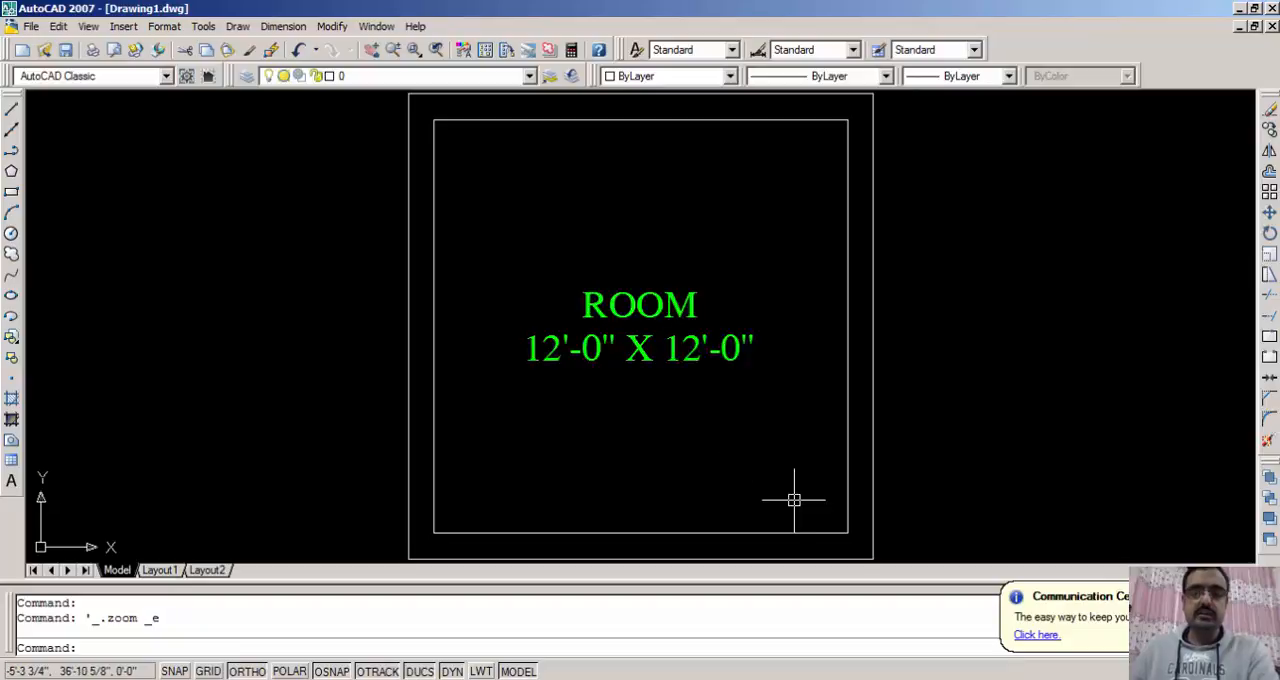
pyautogui.click(690, 357)
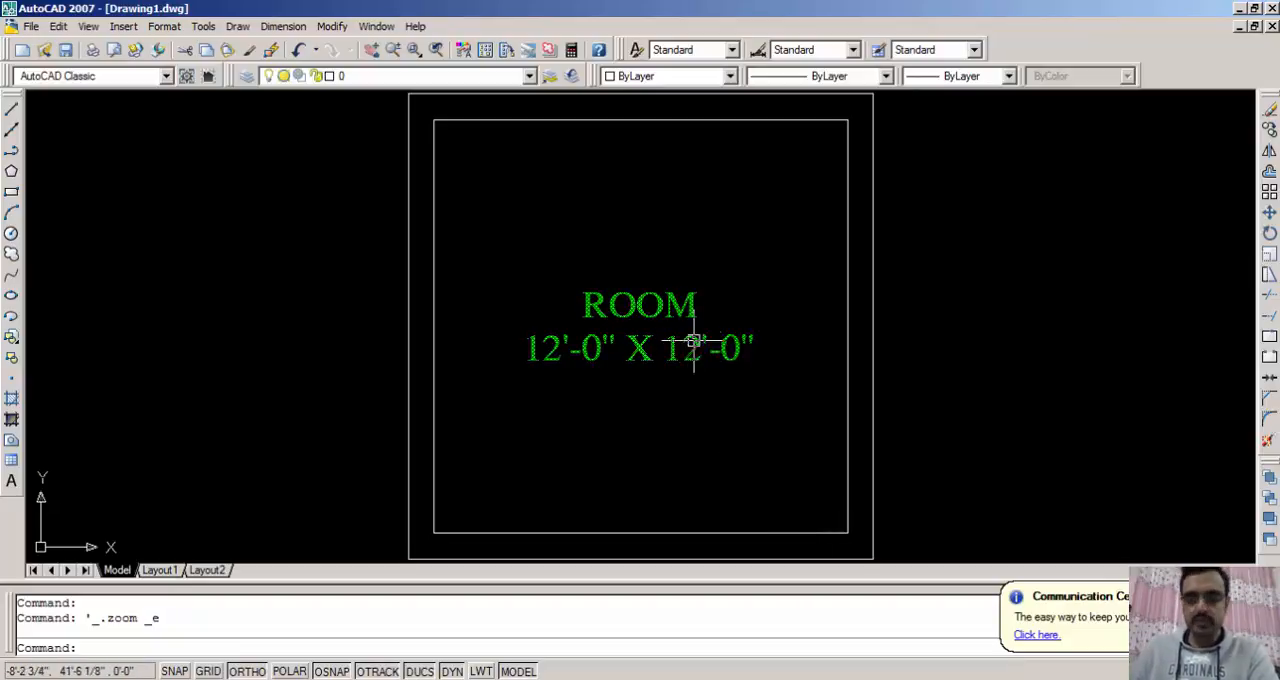